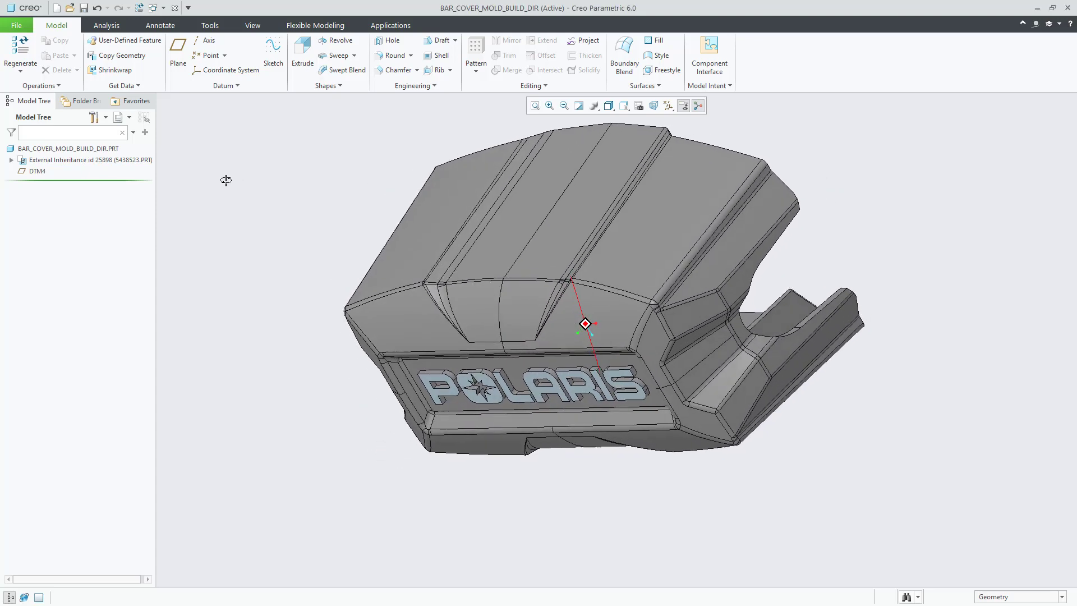
# Step: Run a Build Direction analysis of the bar cover on DTM4 and tilt the part toward 147°
pyautogui.click(32, 171)
pyautogui.click(106, 25)
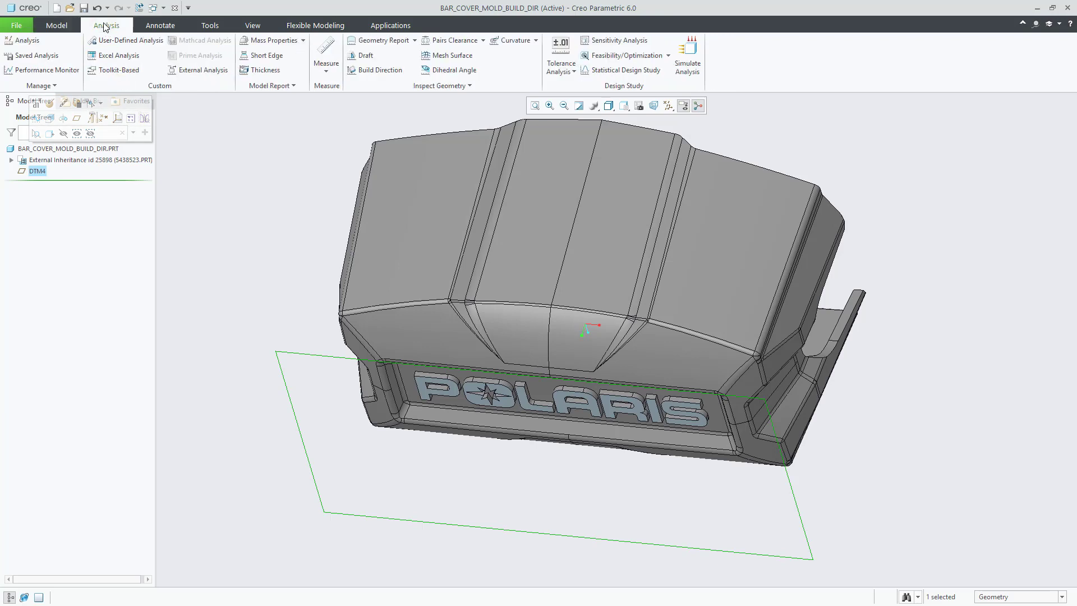
pyautogui.click(378, 71)
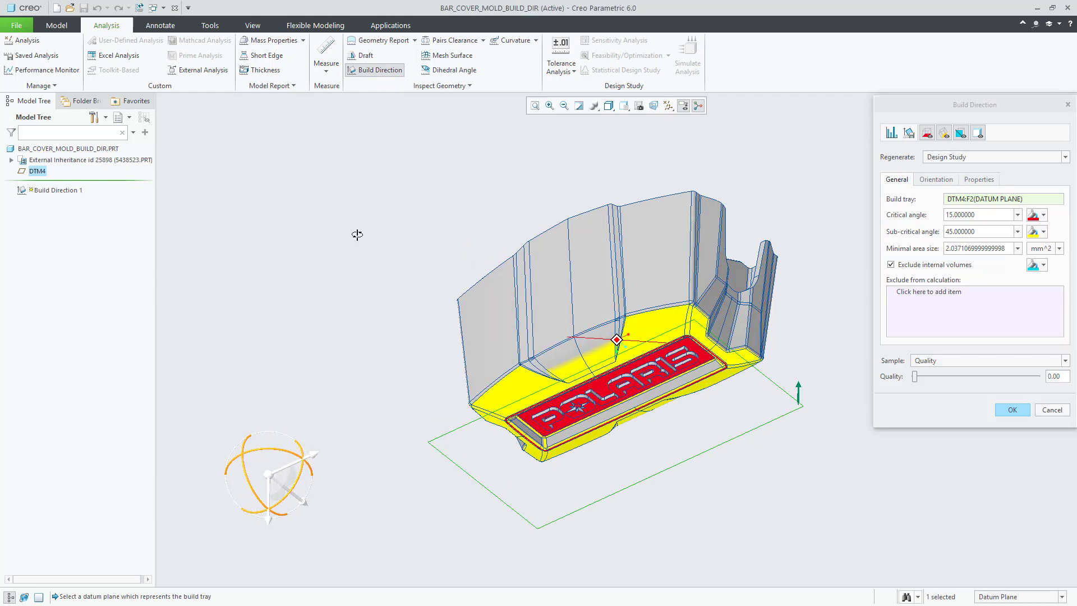
pyautogui.moveTo(358, 234); pyautogui.dragTo(354, 243, button='middle')
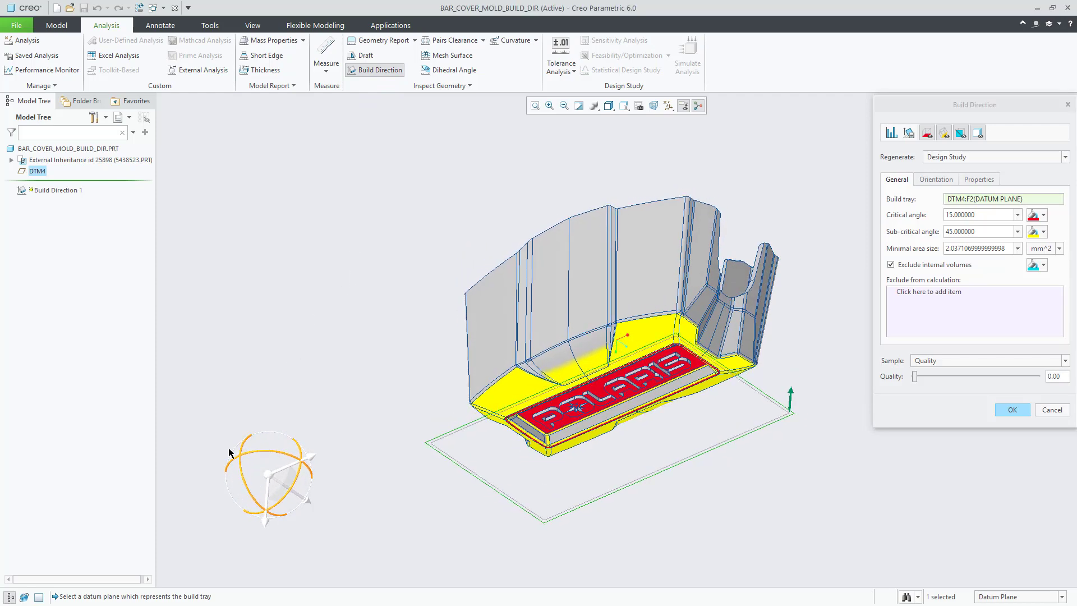
pyautogui.moveTo(252, 493); pyautogui.dragTo(359, 362)
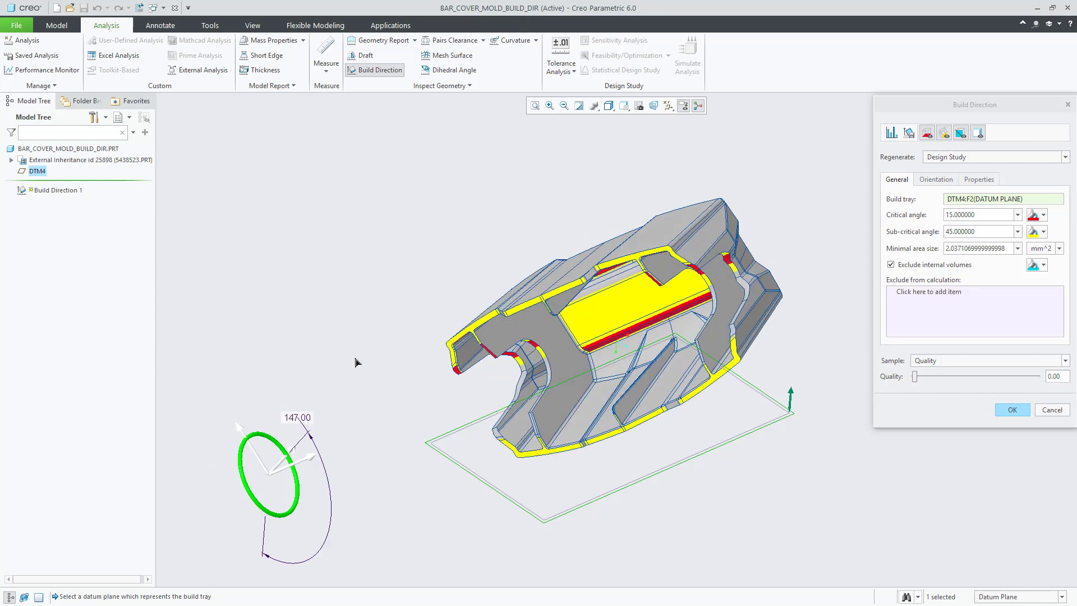
# Step: Finish tilting the part to 147° and change the critical angle from 15 to 35 degrees
pyautogui.moveTo(359, 362); pyautogui.dragTo(396, 342, button='middle')
pyautogui.click(982, 216)
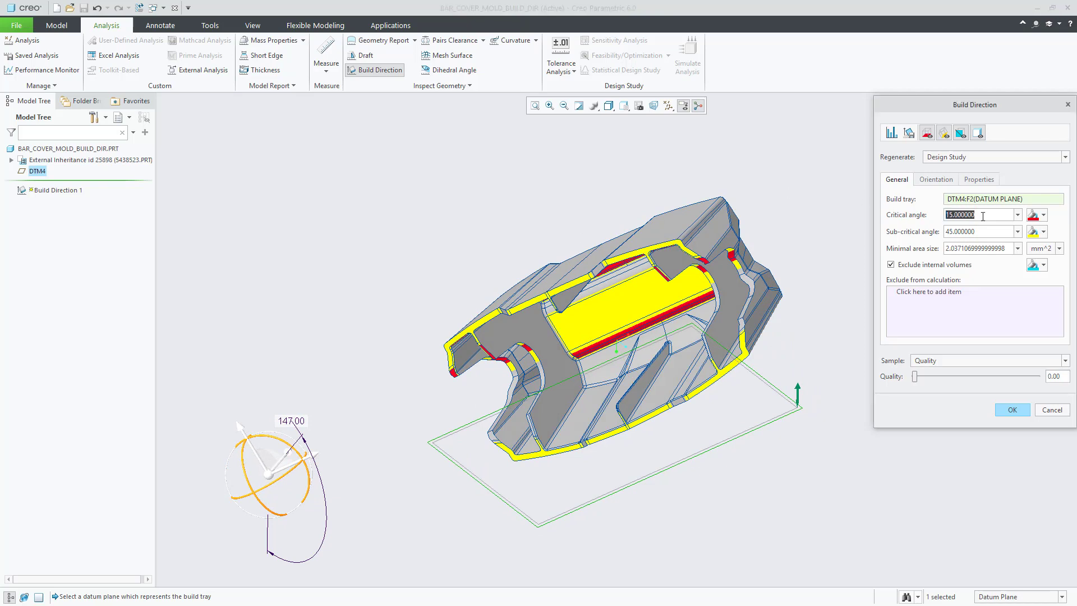
pyautogui.write('3')
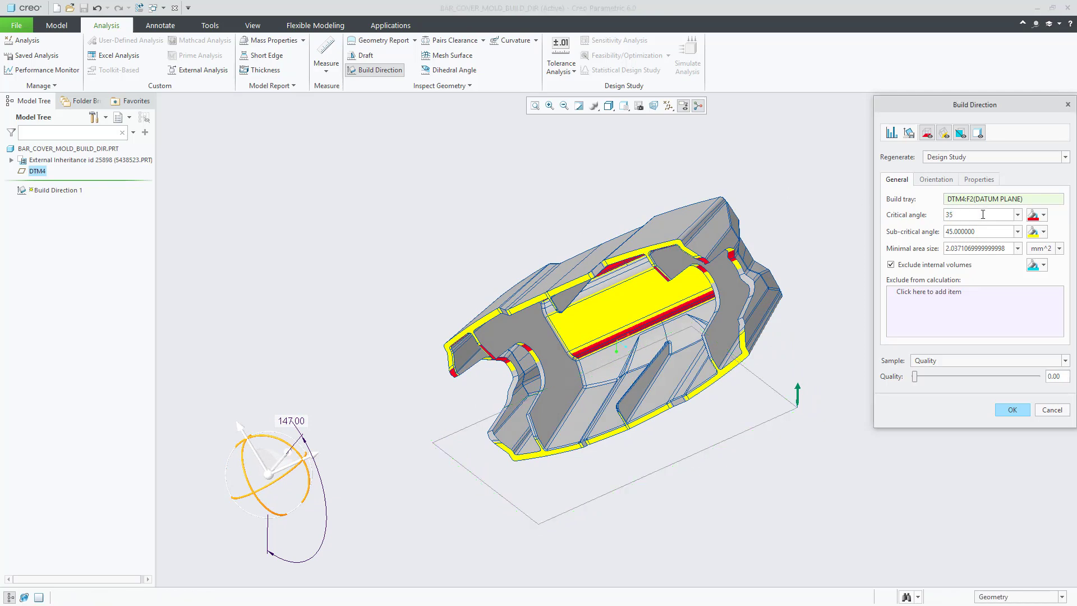
pyautogui.write('5')
pyautogui.press('Return')
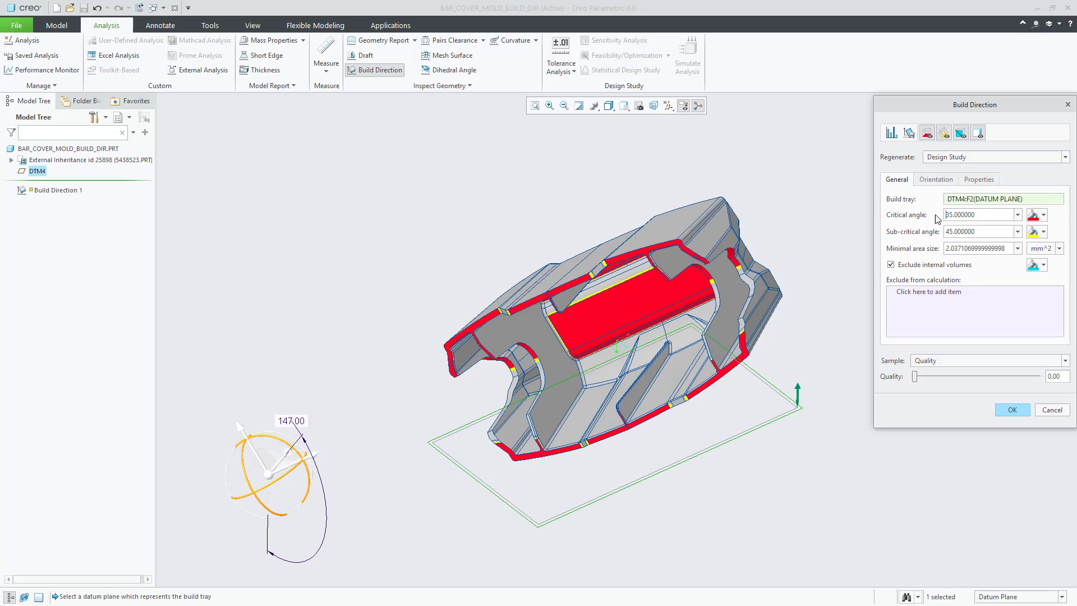
pyautogui.click(975, 232)
# Step: Use the flat face, picked with the Surface filter, as the build direction reference
pyautogui.click(936, 180)
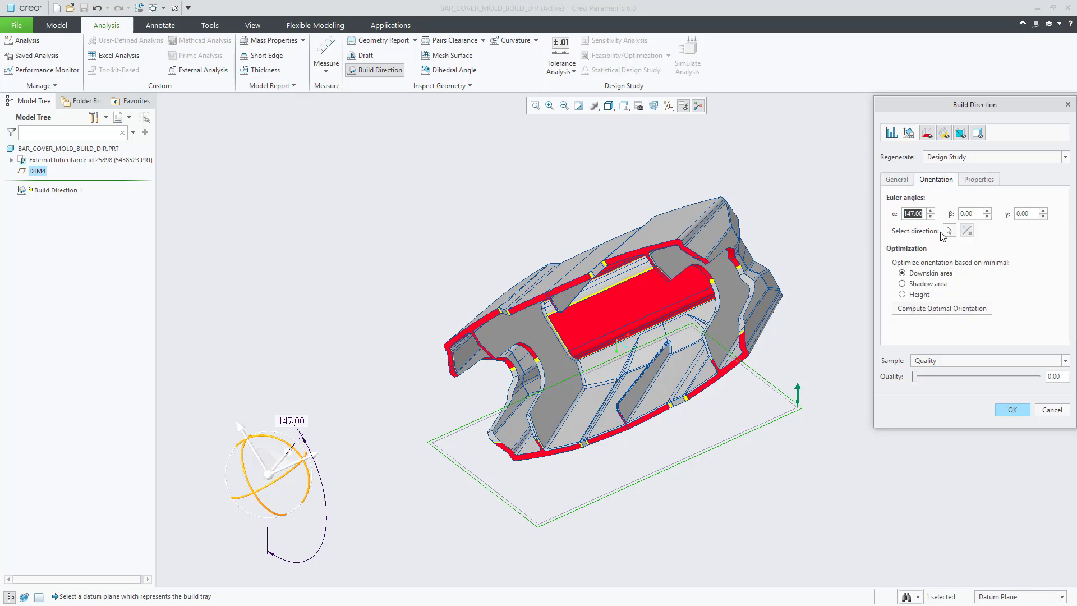
pyautogui.click(950, 231)
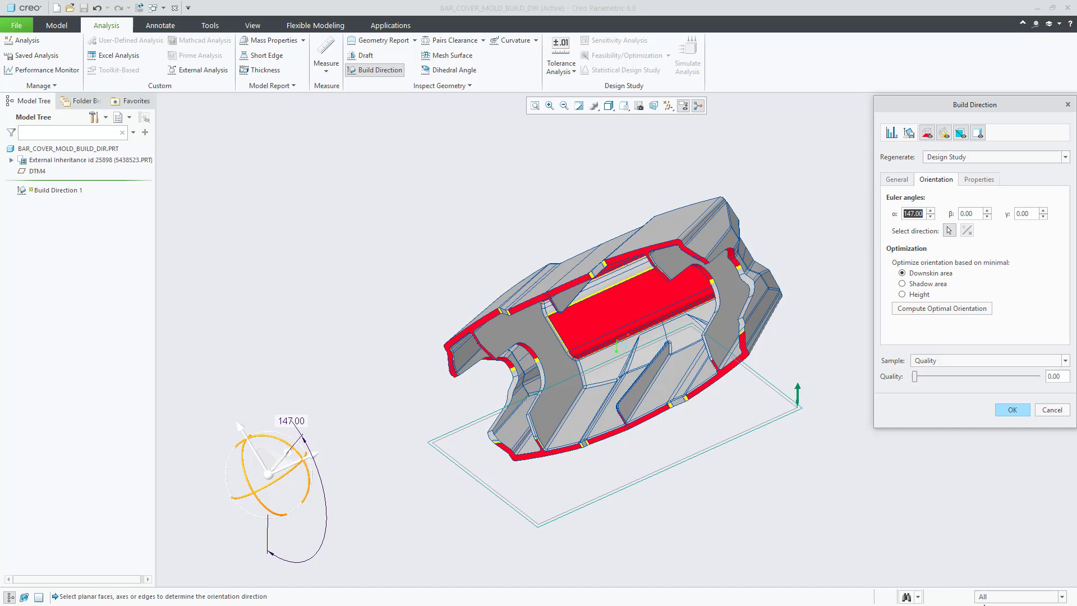
pyautogui.click(993, 597)
pyautogui.click(995, 576)
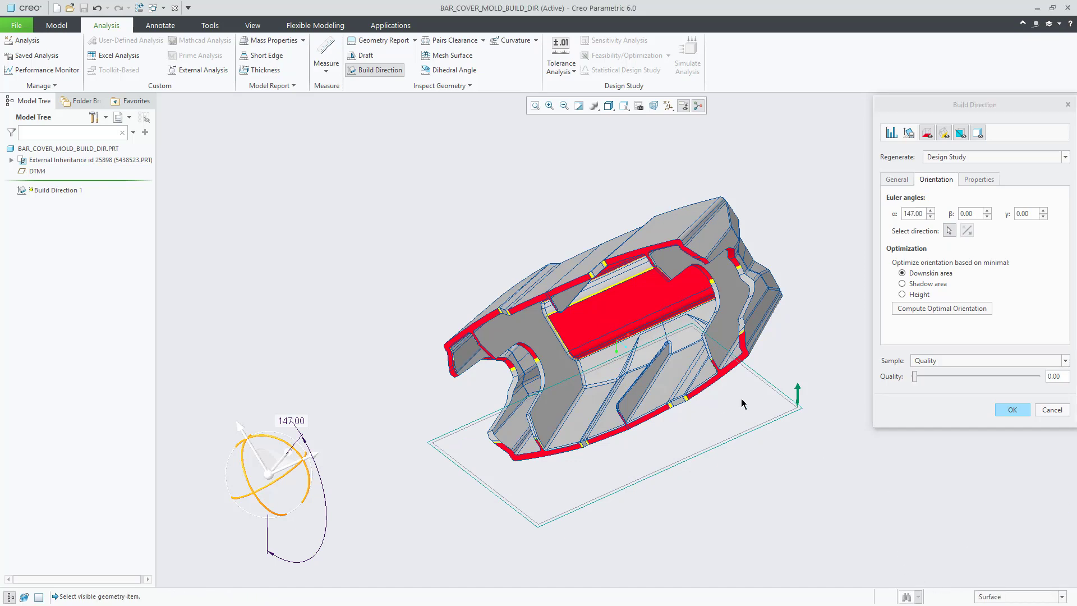
pyautogui.click(617, 308)
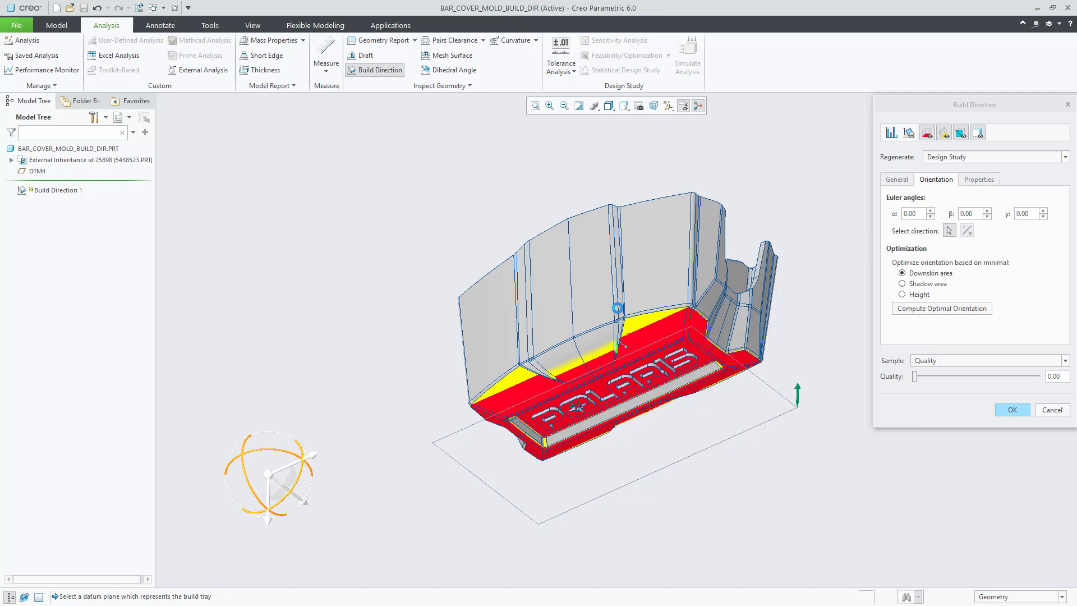
# Step: Flip the build direction upside down and back while orbiting to check the downskin areas
pyautogui.moveTo(409, 292); pyautogui.dragTo(413, 305, button='middle')
pyautogui.click(969, 233)
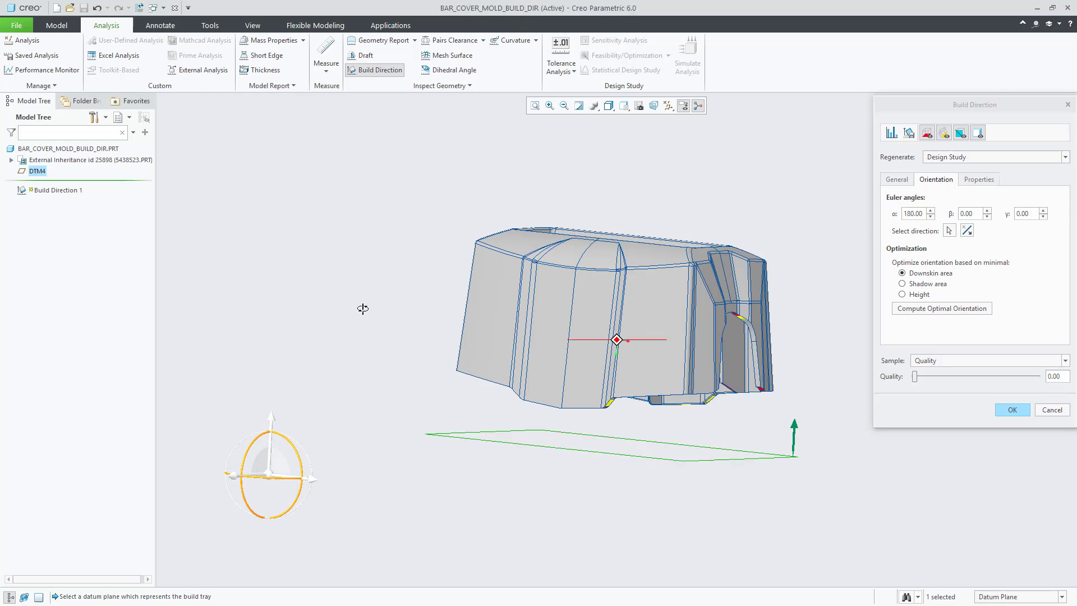
pyautogui.moveTo(360, 305)
pyautogui.mouseDown(button='middle')
pyautogui.moveTo(365, 281)
pyautogui.moveTo(371, 333)
pyautogui.mouseUp(button='middle')
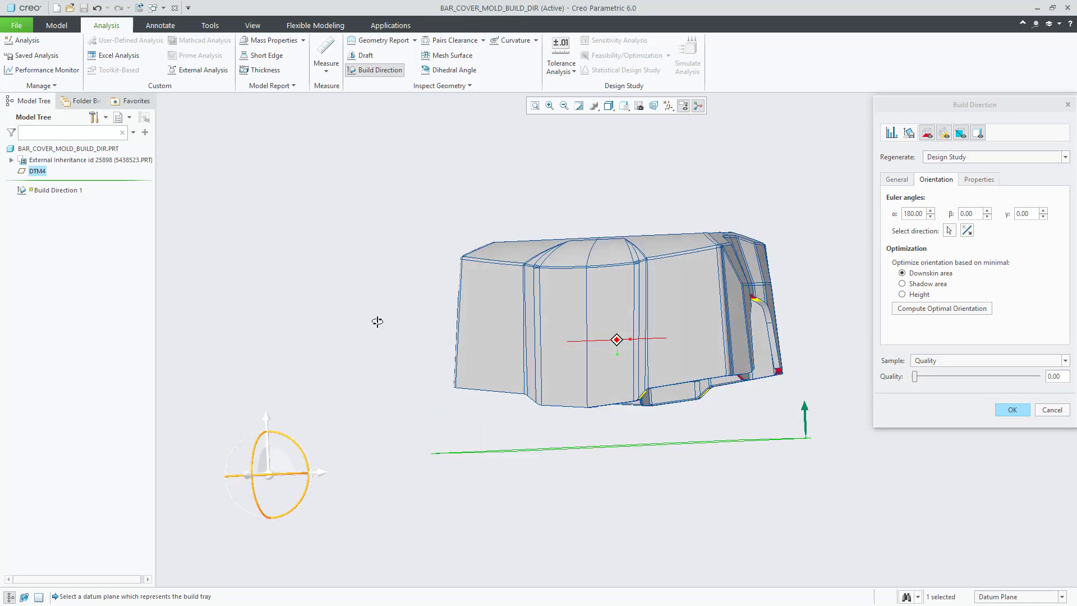
pyautogui.click(968, 231)
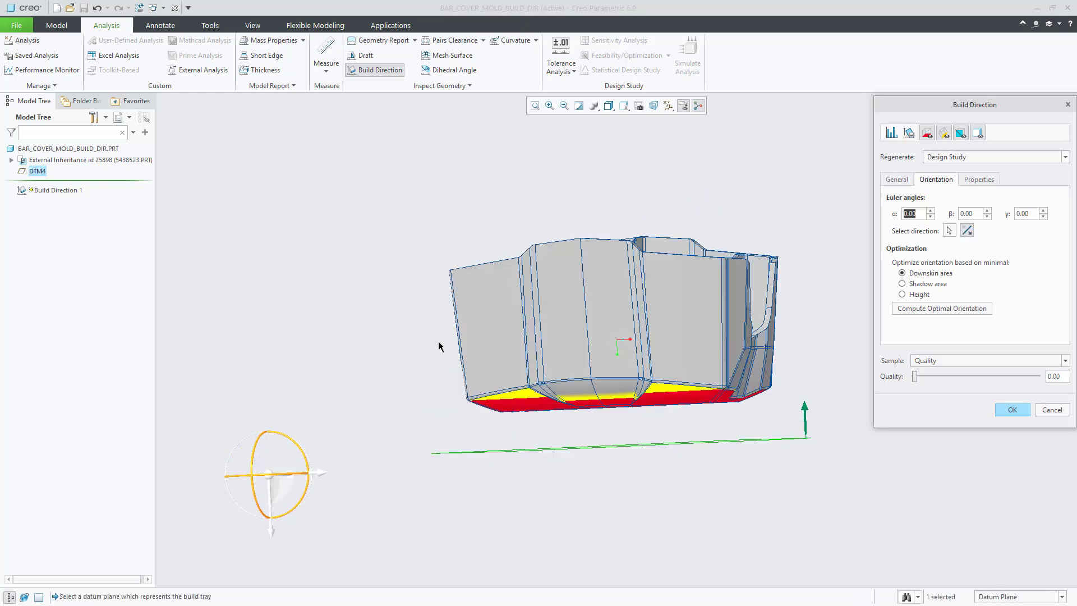
pyautogui.moveTo(377, 334)
pyautogui.mouseDown(button='middle')
pyautogui.moveTo(379, 305)
pyautogui.moveTo(370, 321)
pyautogui.moveTo(433, 327)
pyautogui.mouseUp(button='middle')
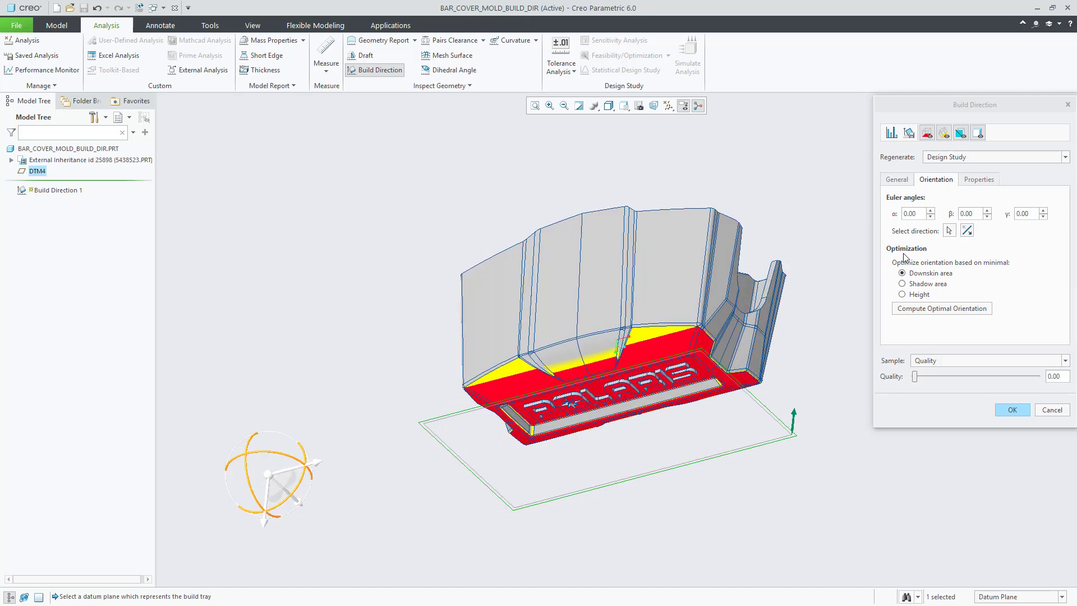
# Step: Try the shadow area and height goals, then run the optimization for minimal downskin area
pyautogui.click(927, 274)
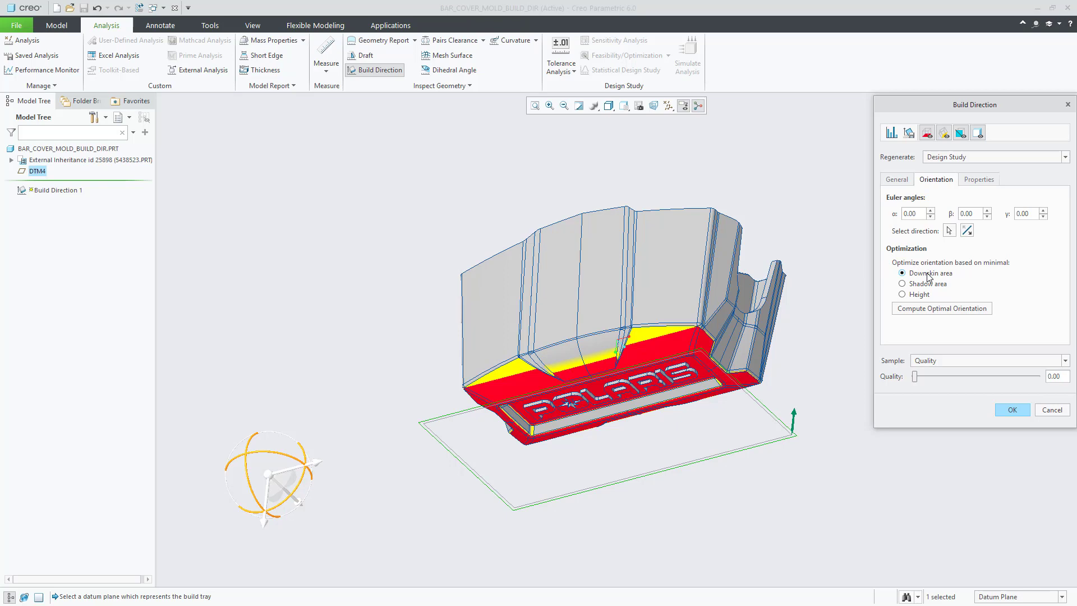
pyautogui.click(927, 284)
pyautogui.click(920, 295)
pyautogui.click(926, 274)
pyautogui.click(937, 309)
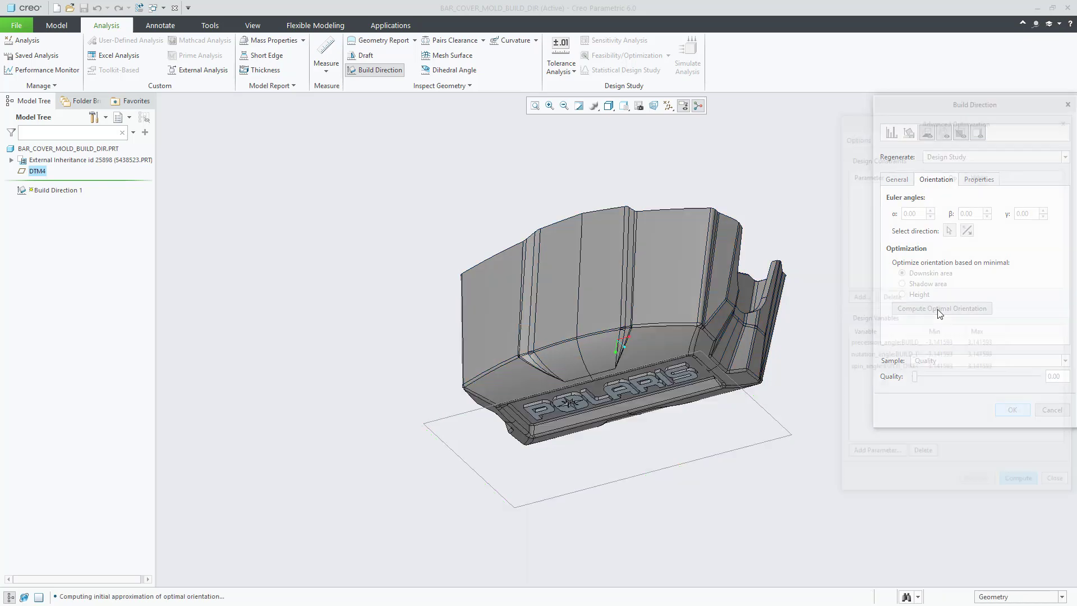
pyautogui.click(1019, 485)
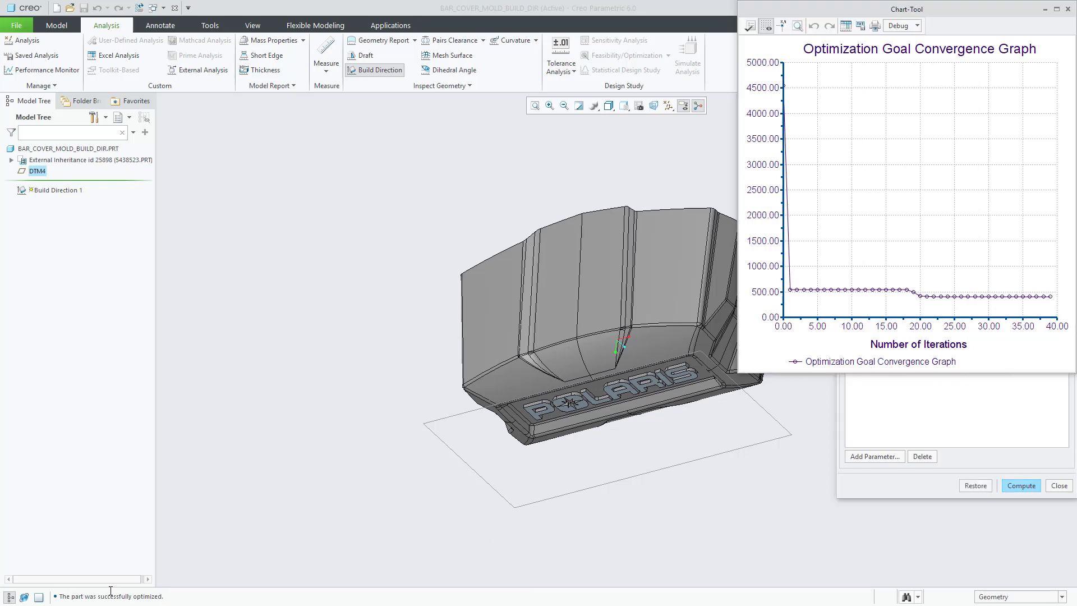
# Step: Review the optimized orientation α -33.30, β 9.83, γ -36.92 and accept it as Build Direction 1
pyautogui.moveTo(91, 595); pyautogui.dragTo(172, 598)
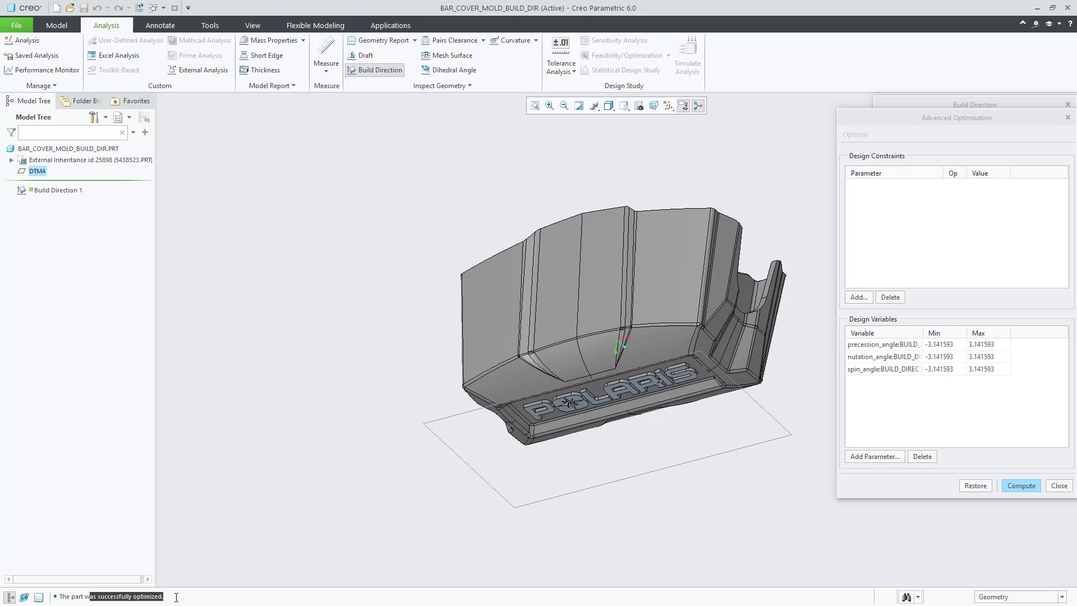
pyautogui.click(1059, 486)
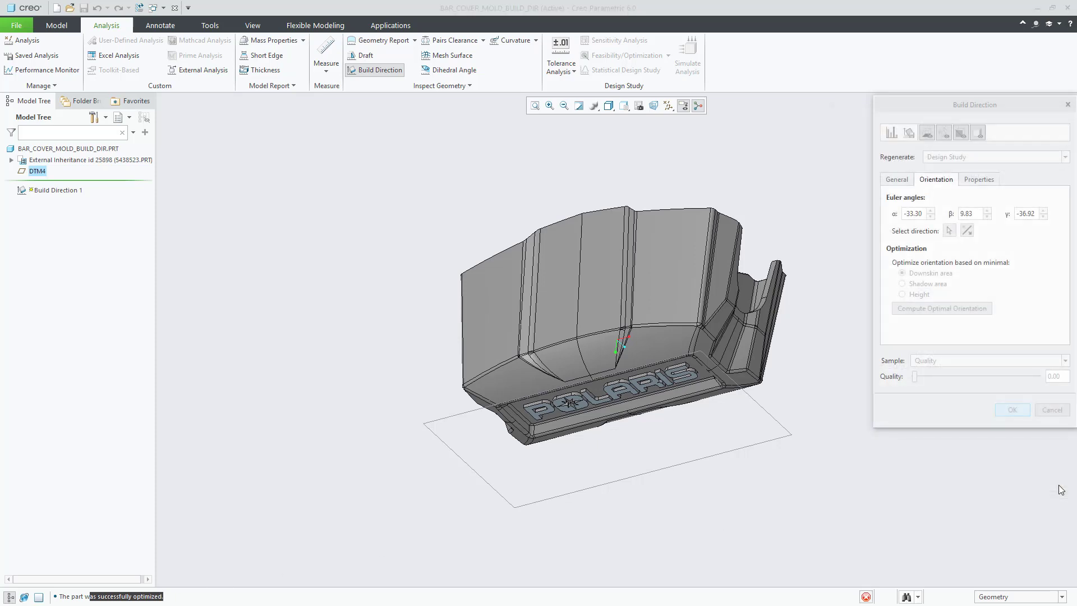
pyautogui.moveTo(701, 483)
pyautogui.mouseDown(button='middle')
pyautogui.moveTo(690, 443)
pyautogui.moveTo(642, 512)
pyautogui.moveTo(555, 488)
pyautogui.moveTo(435, 425)
pyautogui.moveTo(678, 432)
pyautogui.moveTo(716, 400)
pyautogui.moveTo(673, 411)
pyautogui.moveTo(680, 391)
pyautogui.moveTo(692, 399)
pyautogui.mouseUp(button='middle')
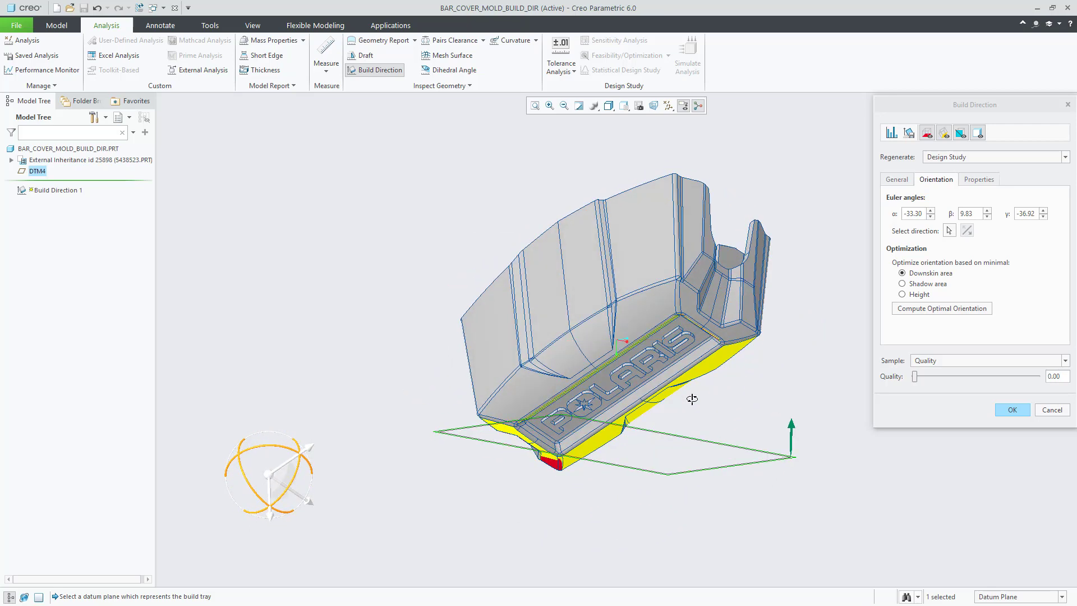
pyautogui.click(1012, 409)
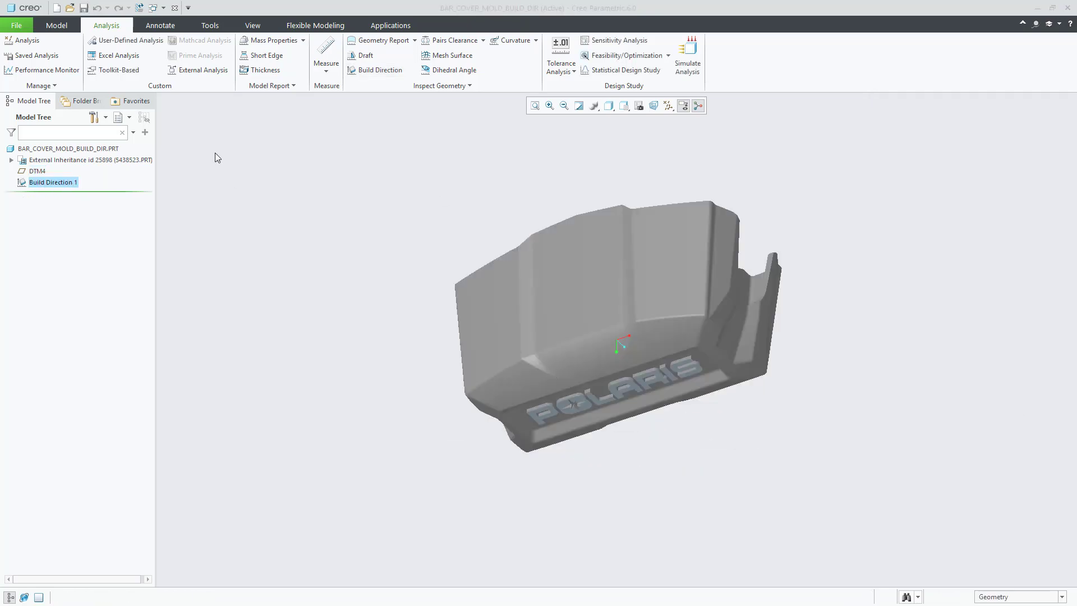
# Step: Prepare the bar cover for 3D printing on a tray with the RenAM 500 printer
pyautogui.click(15, 25)
pyautogui.moveTo(34, 126)
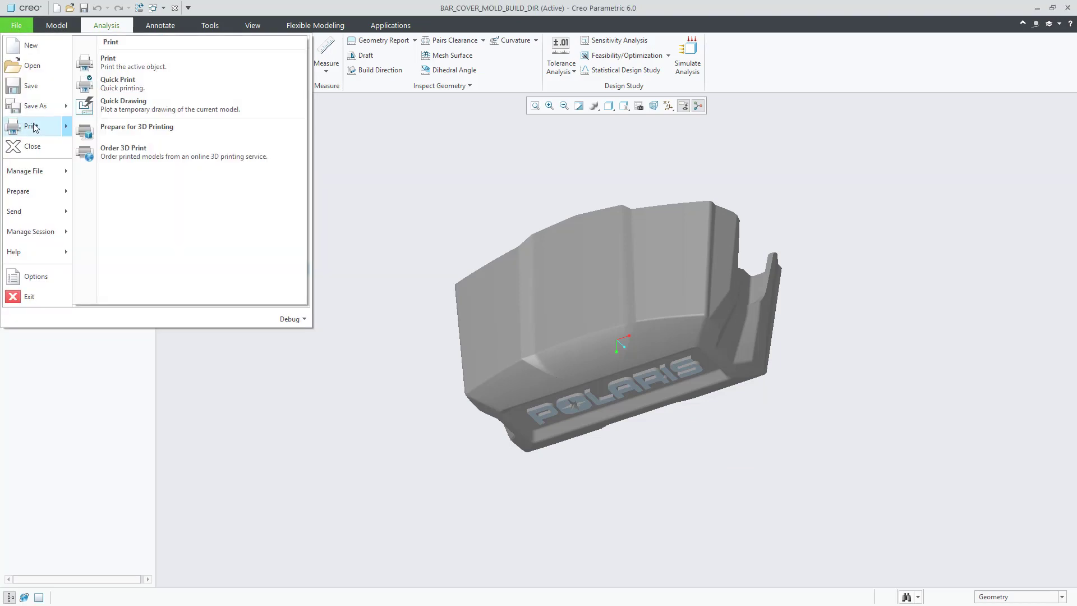
pyautogui.click(138, 128)
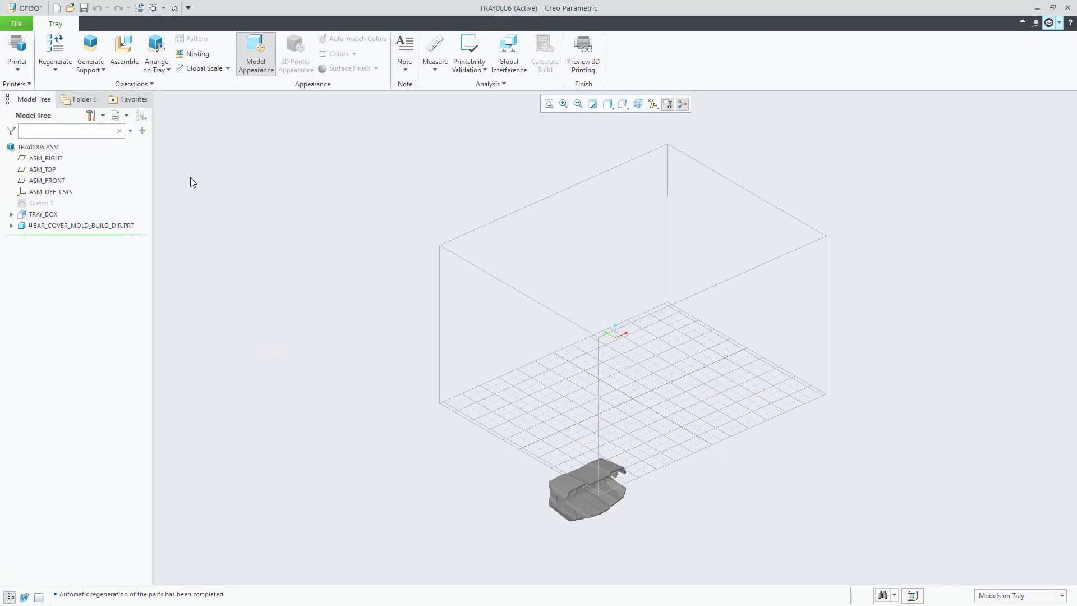
pyautogui.click(167, 70)
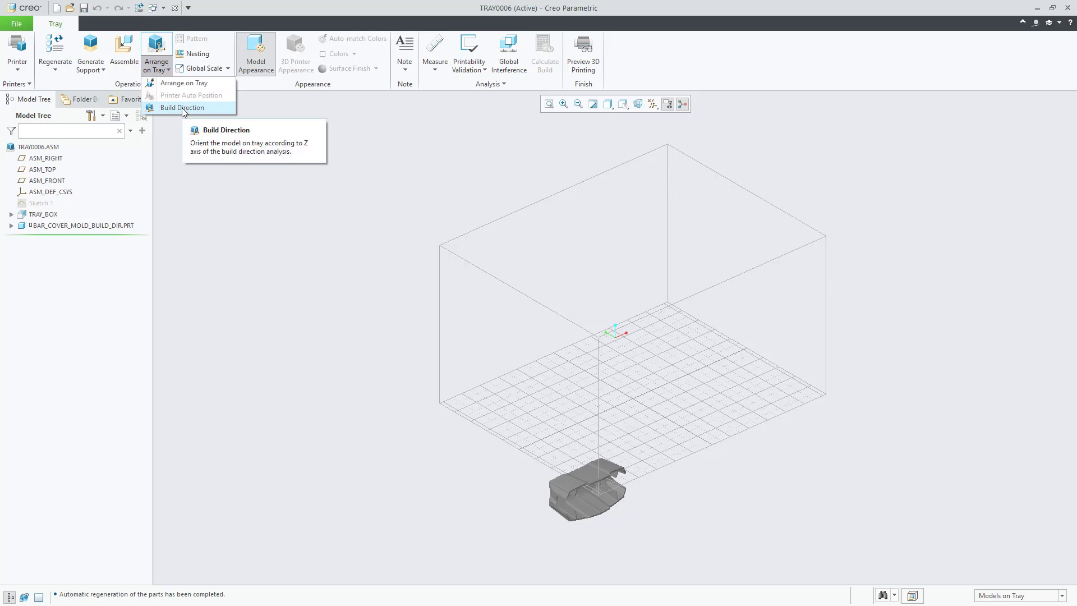
pyautogui.click(18, 67)
pyautogui.scroll(-5, 47, 146)
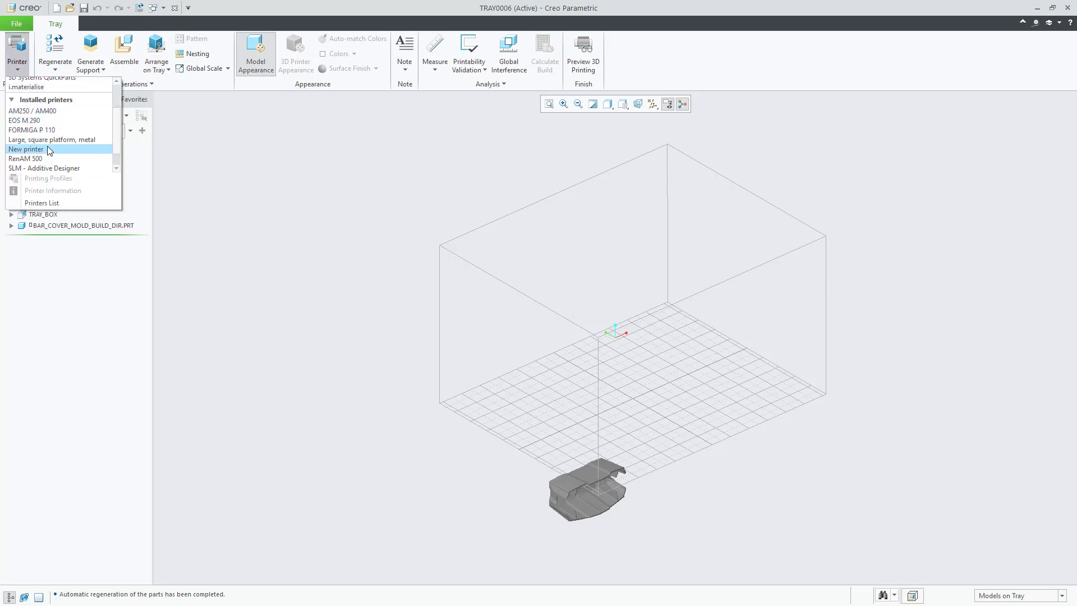
pyautogui.click(42, 139)
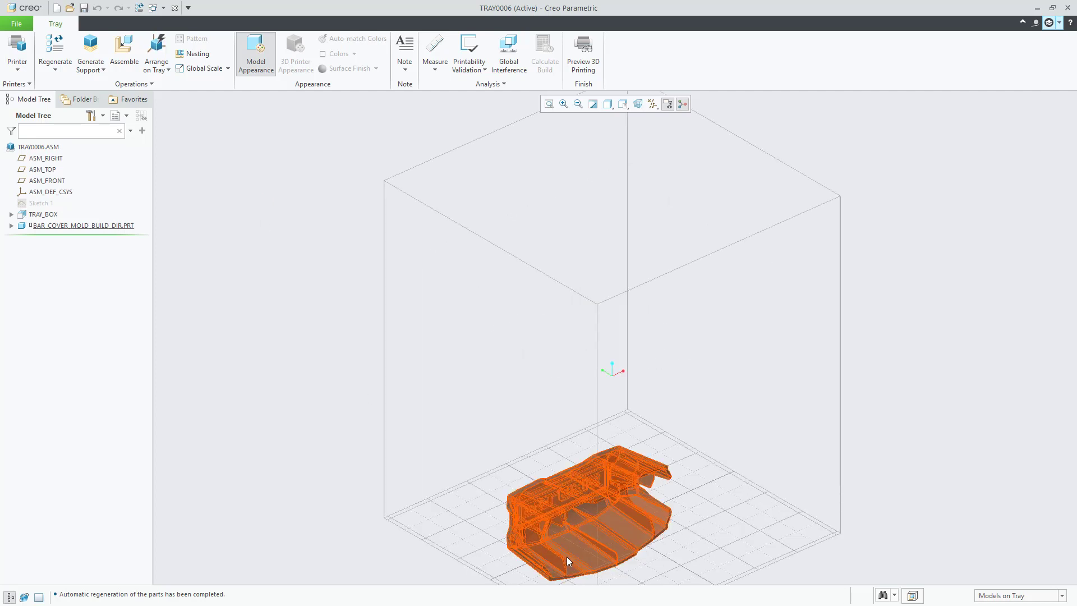
# Step: Reorient the part on the tray to its optimized build direction, showing the POLARIS face
pyautogui.moveTo(567, 556)
pyautogui.mouseDown(button='middle')
pyautogui.moveTo(514, 389)
pyautogui.moveTo(416, 458)
pyautogui.moveTo(579, 466)
pyautogui.moveTo(572, 514)
pyautogui.mouseUp(button='middle')
pyautogui.click(157, 67)
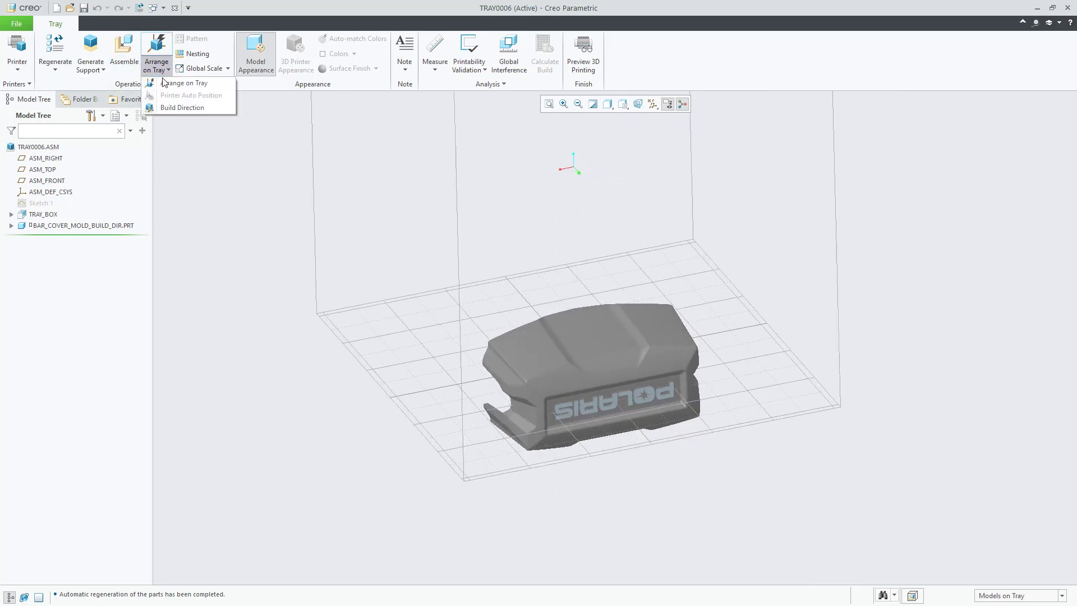
pyautogui.click(180, 108)
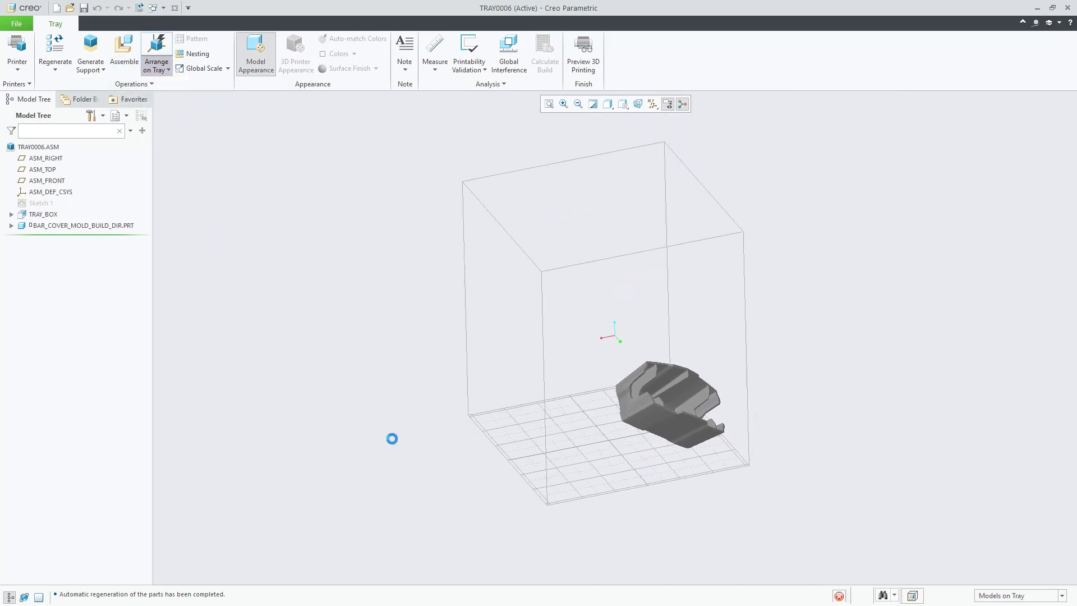
pyautogui.moveTo(729, 511)
pyautogui.mouseDown(button='middle')
pyautogui.moveTo(766, 493)
pyautogui.moveTo(843, 483)
pyautogui.moveTo(886, 500)
pyautogui.moveTo(871, 513)
pyautogui.moveTo(836, 512)
pyautogui.mouseUp(button='middle')
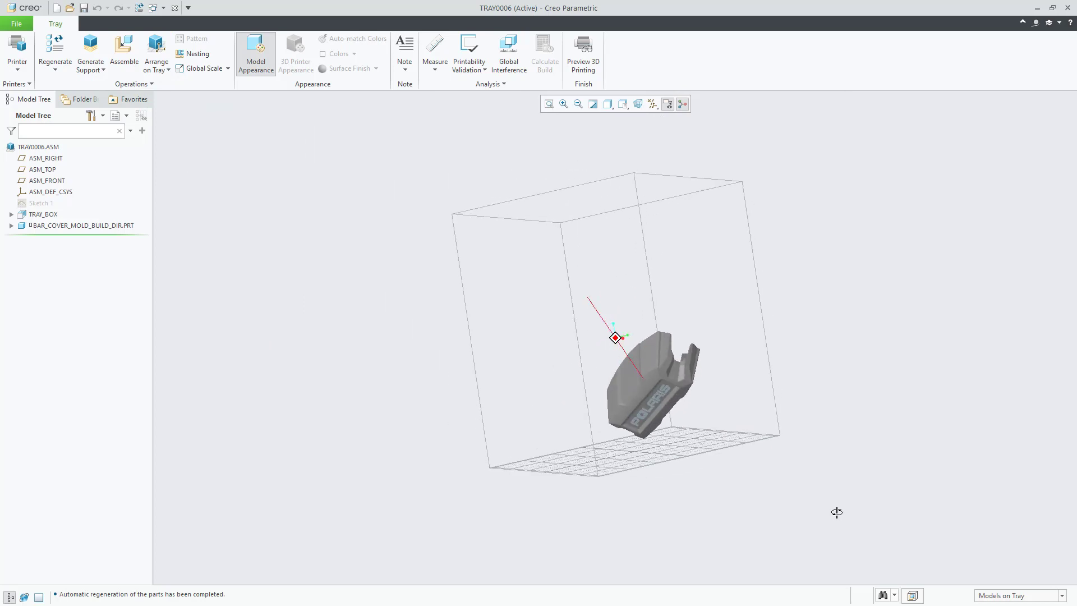
# Step: Copy the RenAM 500 support profile and rename the copy BuildDirectionExcercise2
pyautogui.click(100, 68)
pyautogui.click(109, 95)
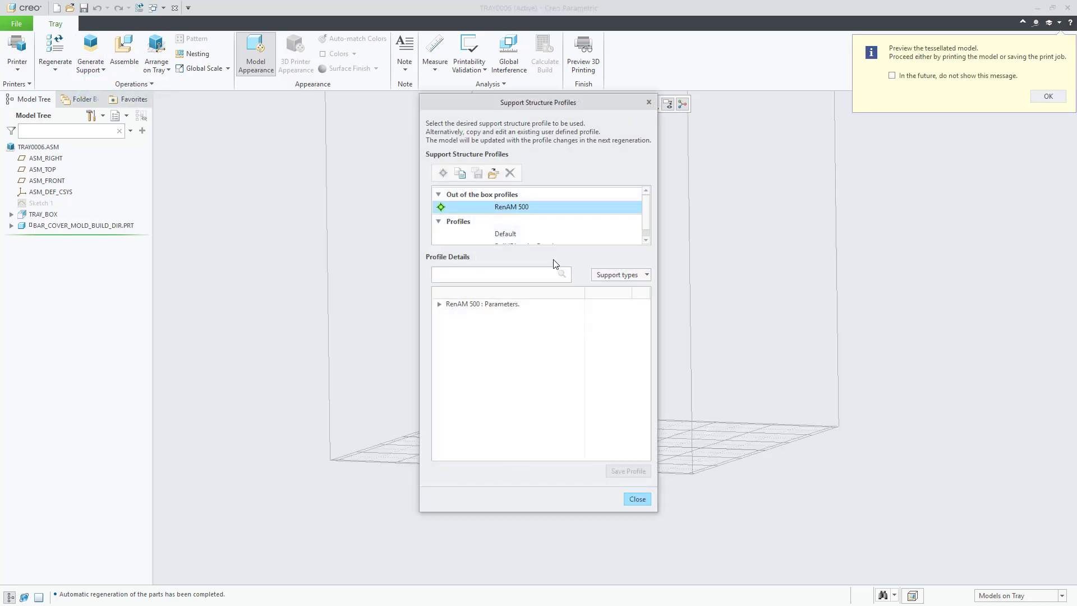
pyautogui.rightClick(516, 205)
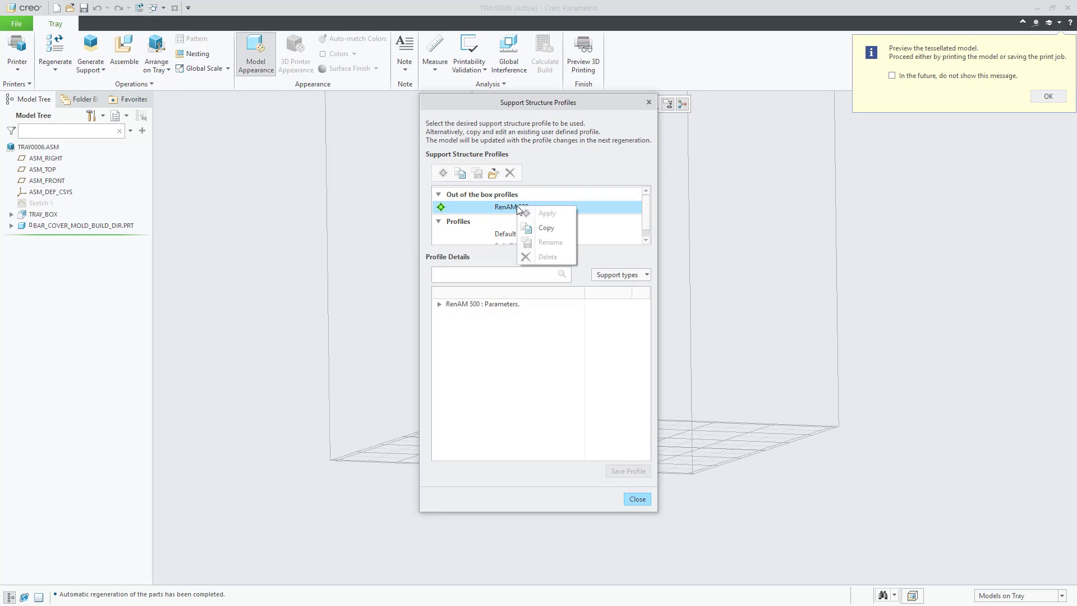
pyautogui.click(543, 227)
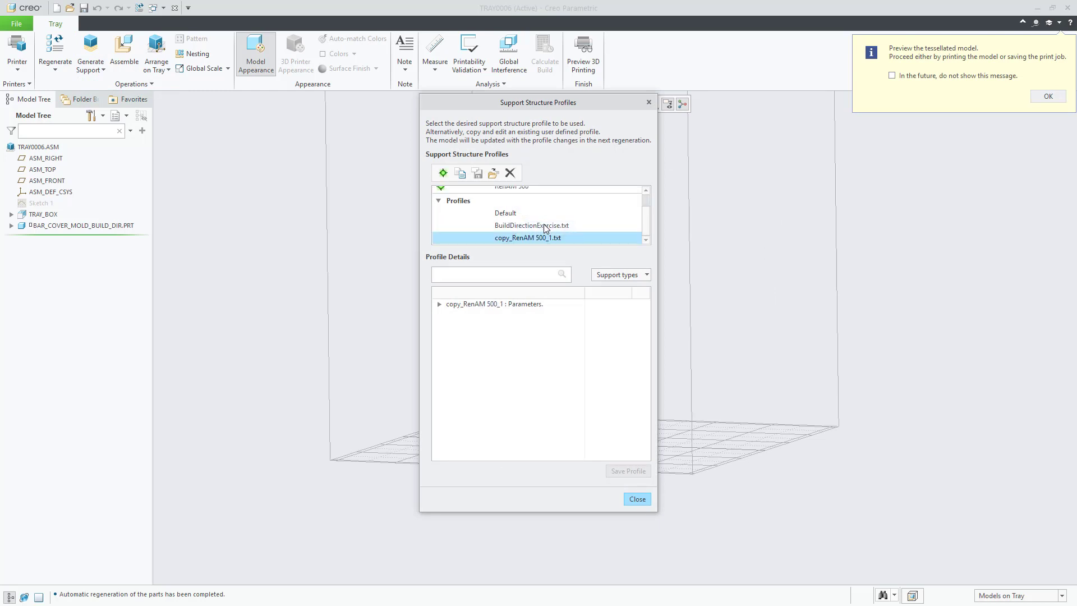
pyautogui.rightClick(542, 236)
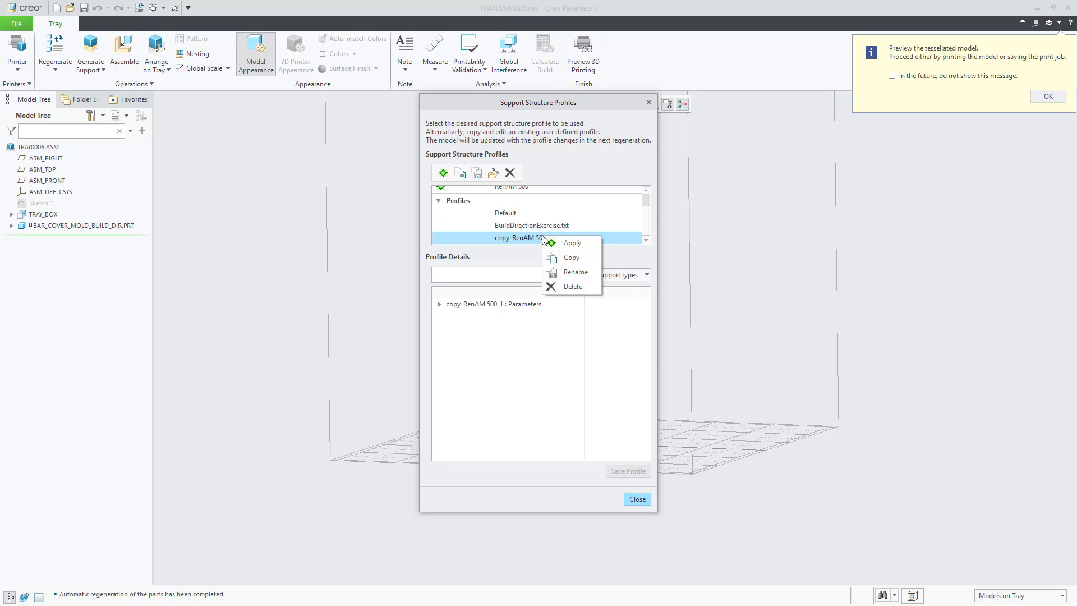
pyautogui.click(574, 273)
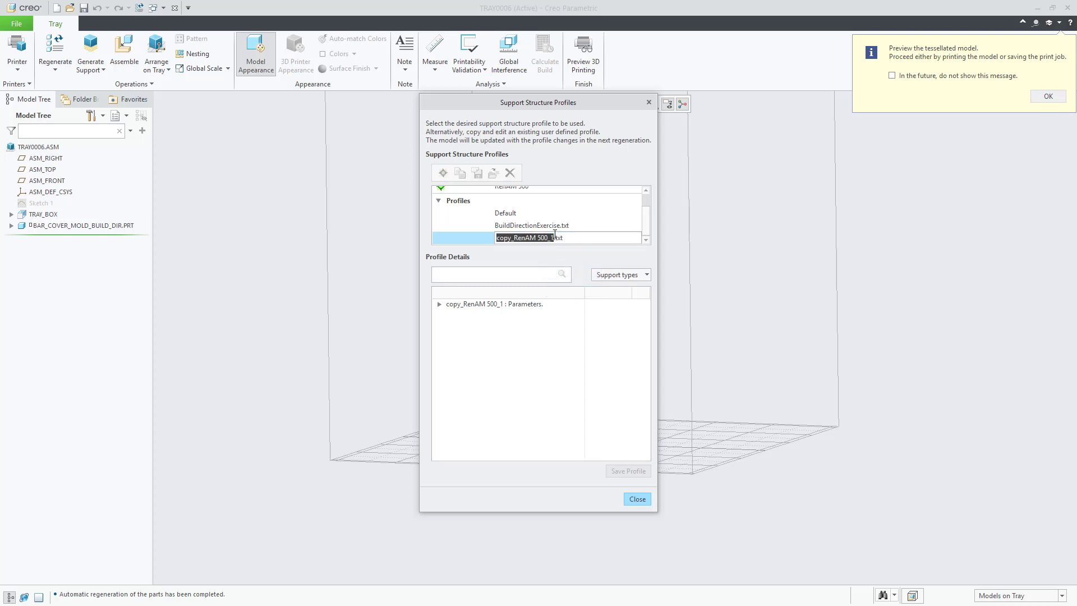
pyautogui.write('BuildDirectionExcercise2')
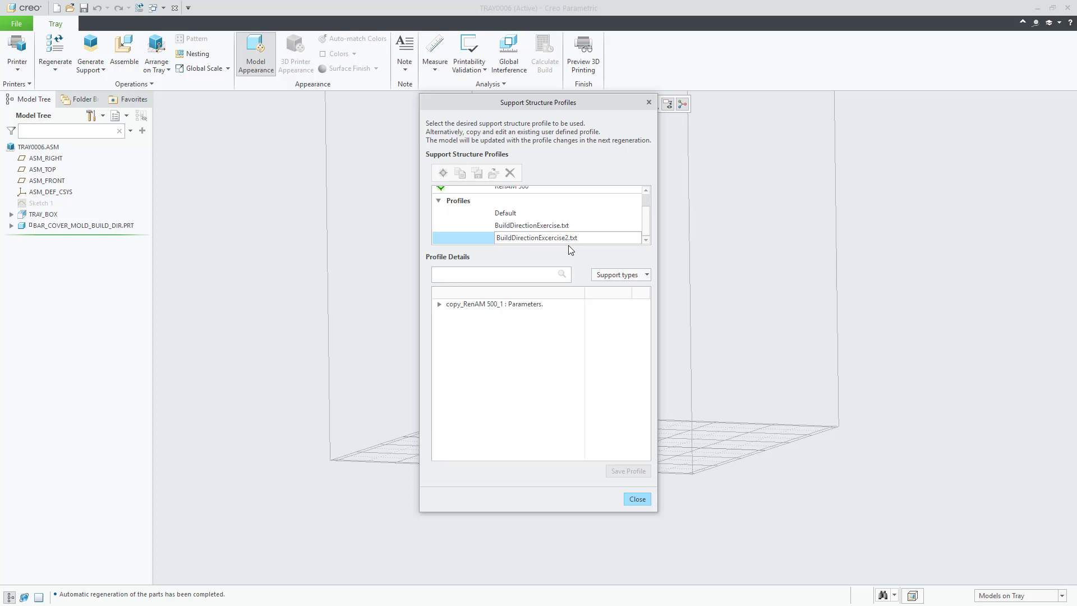
pyautogui.press('Return')
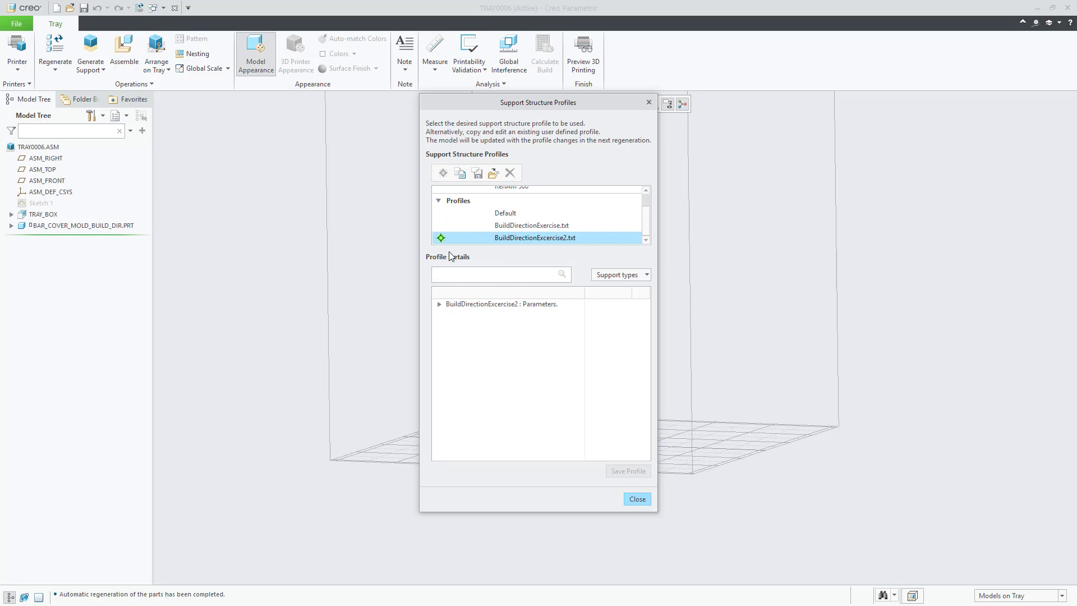
# Step: Set the profile's General self-supporting angle to 35.000 and save the changes
pyautogui.click(439, 304)
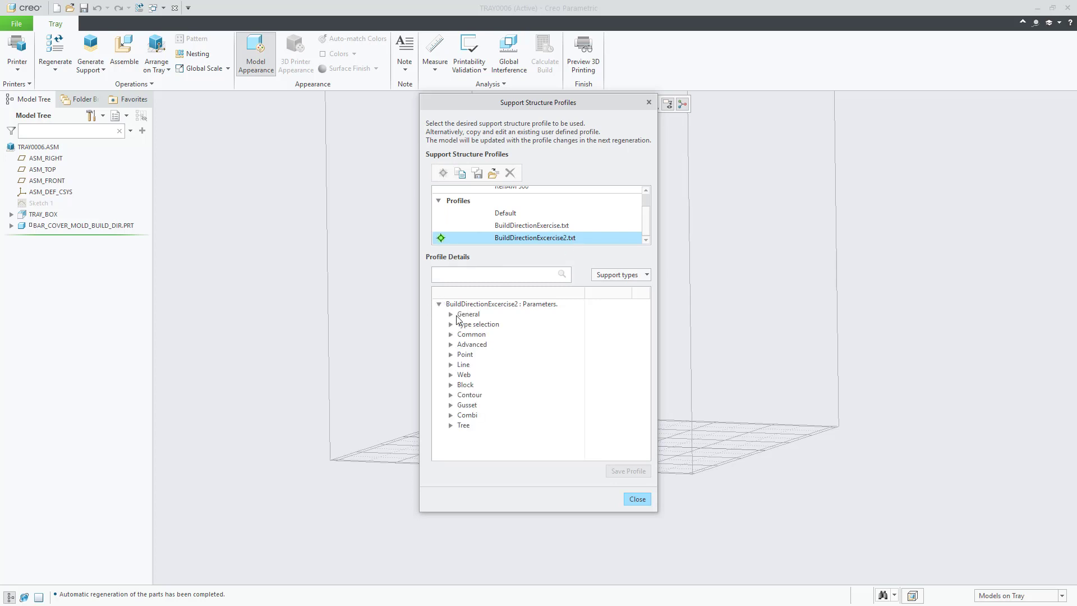
pyautogui.click(451, 314)
pyautogui.click(610, 327)
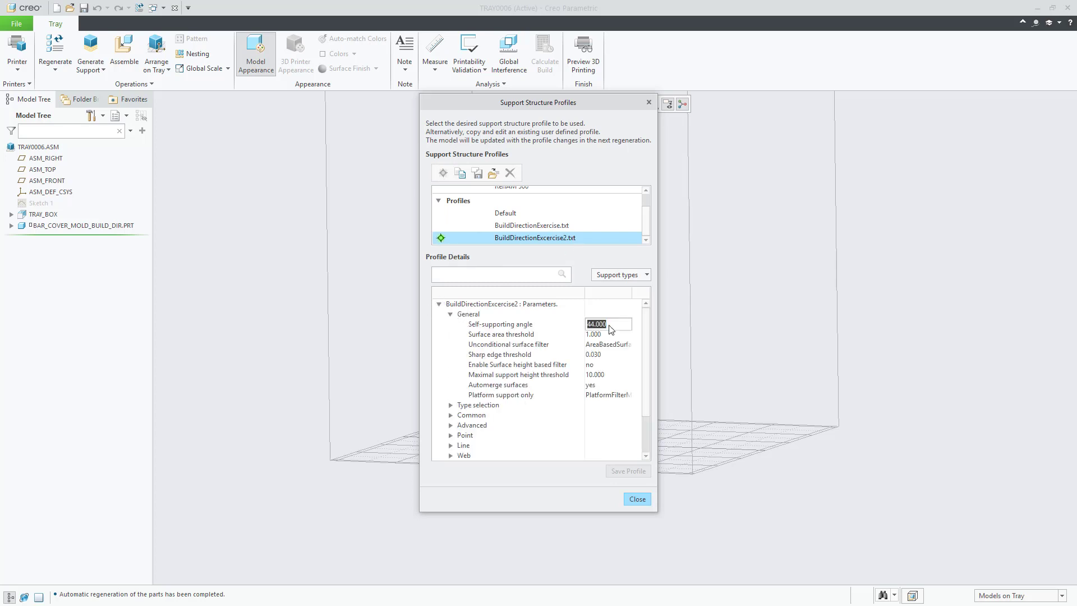
pyautogui.write('35')
pyautogui.press('Return')
pyautogui.click(631, 499)
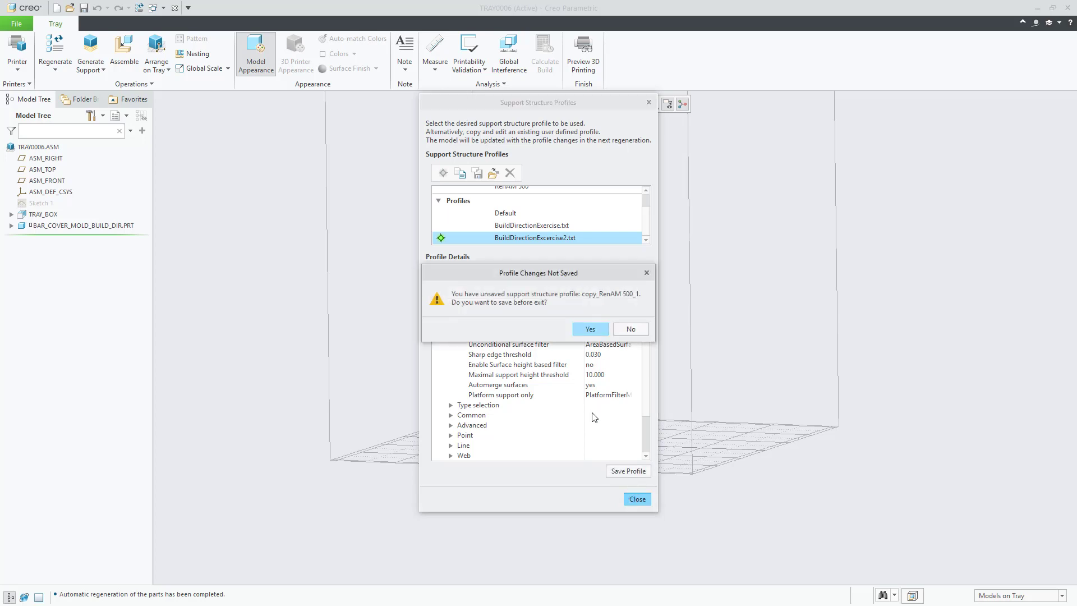
pyautogui.click(595, 330)
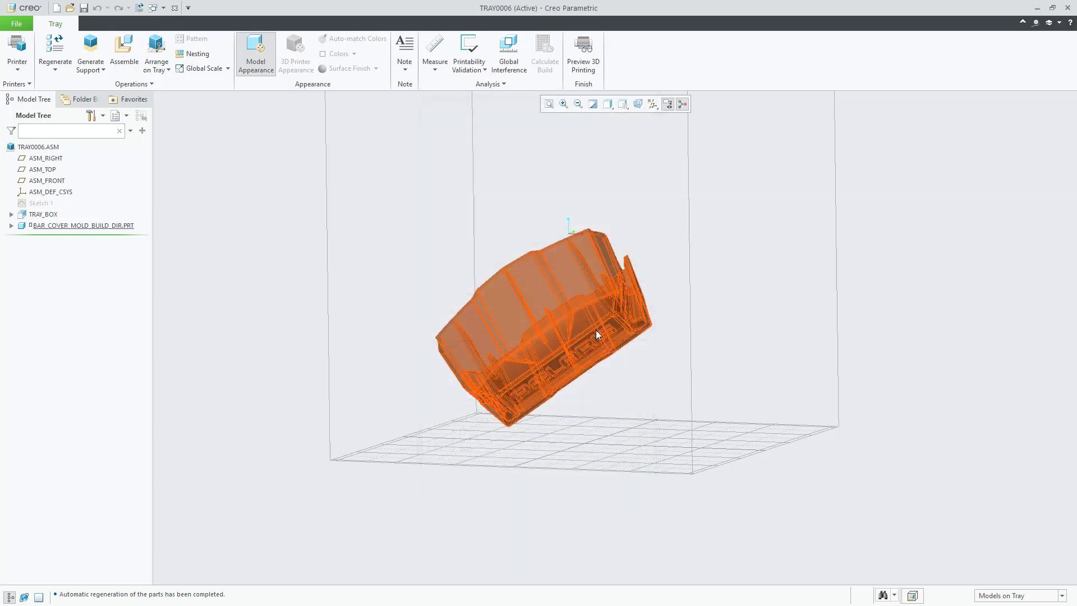
# Step: Generate yellow supports under the tilted bar cover, inspect them, and preview the 3D print
pyautogui.click(90, 48)
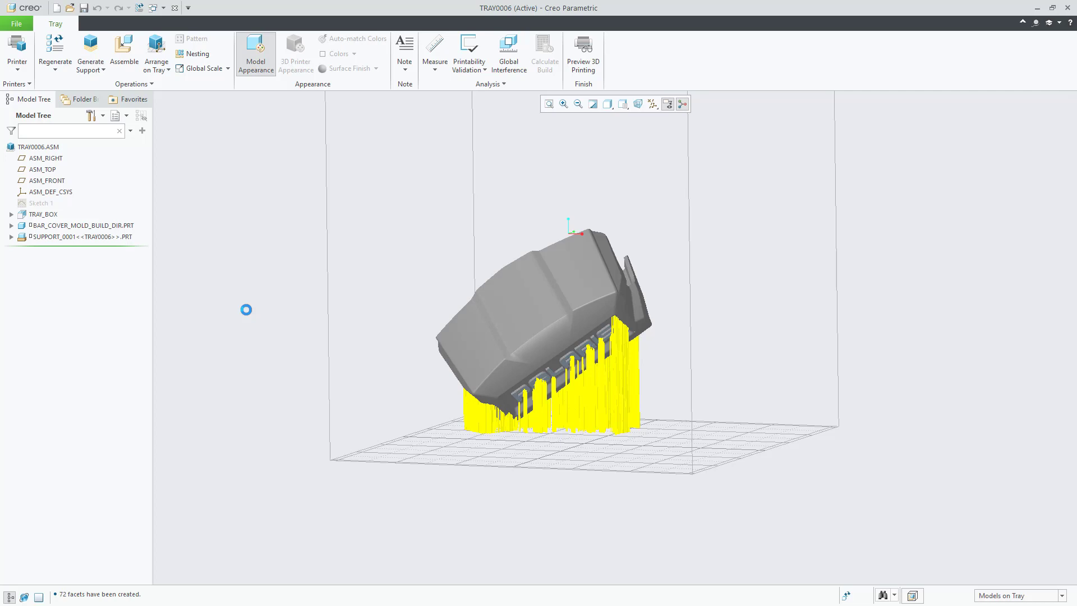
pyautogui.moveTo(299, 510)
pyautogui.mouseDown(button='middle')
pyautogui.moveTo(353, 500)
pyautogui.moveTo(444, 510)
pyautogui.moveTo(445, 539)
pyautogui.moveTo(446, 524)
pyautogui.moveTo(286, 507)
pyautogui.moveTo(301, 534)
pyautogui.moveTo(297, 524)
pyautogui.mouseUp(button='middle')
pyautogui.click(583, 57)
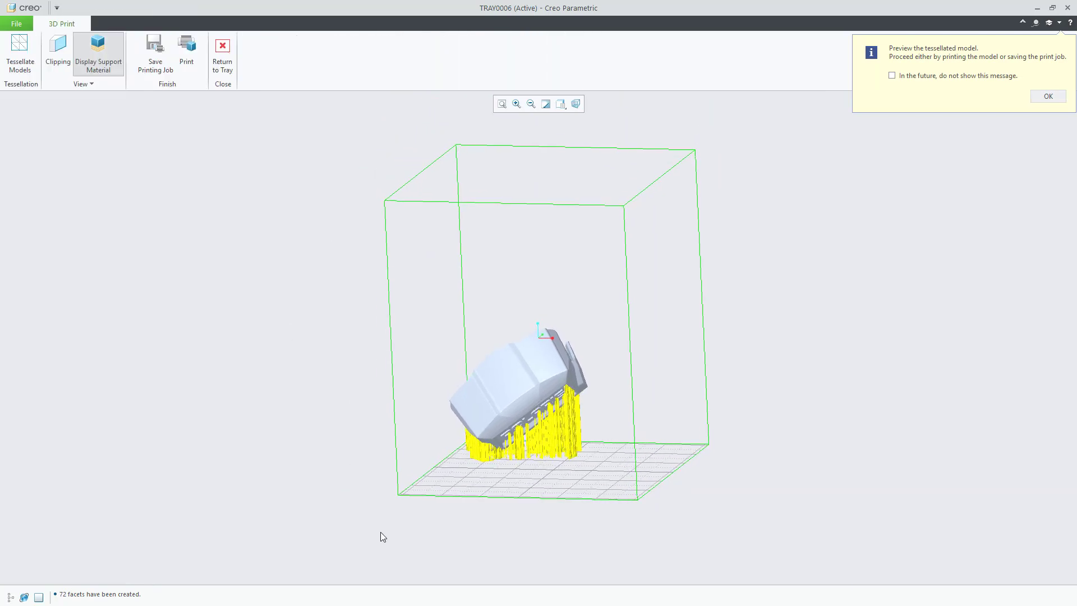
# Step: Send TRAY0006 to the RenAM 500 printer and exit the 3D print preview
pyautogui.scroll(-2, 380, 537)
pyautogui.hotkey('ctrl', 'd')
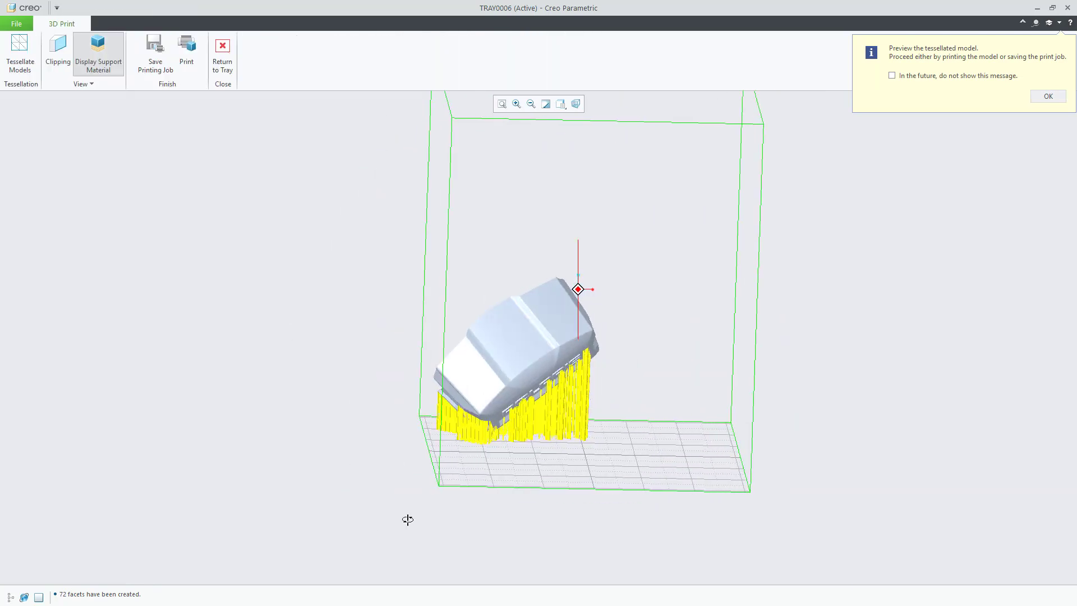
pyautogui.click(186, 54)
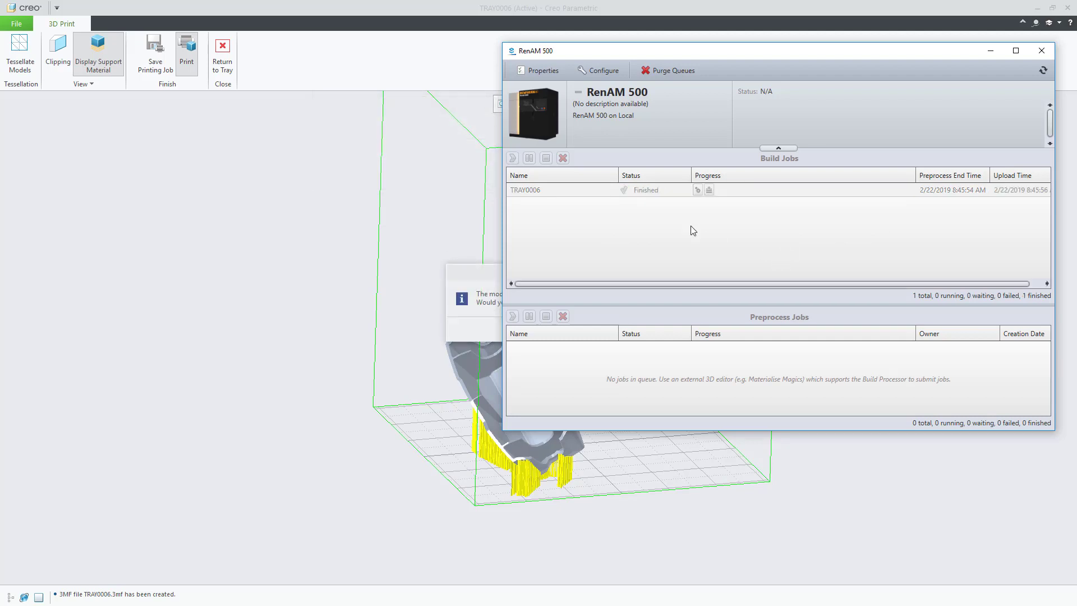
pyautogui.click(475, 279)
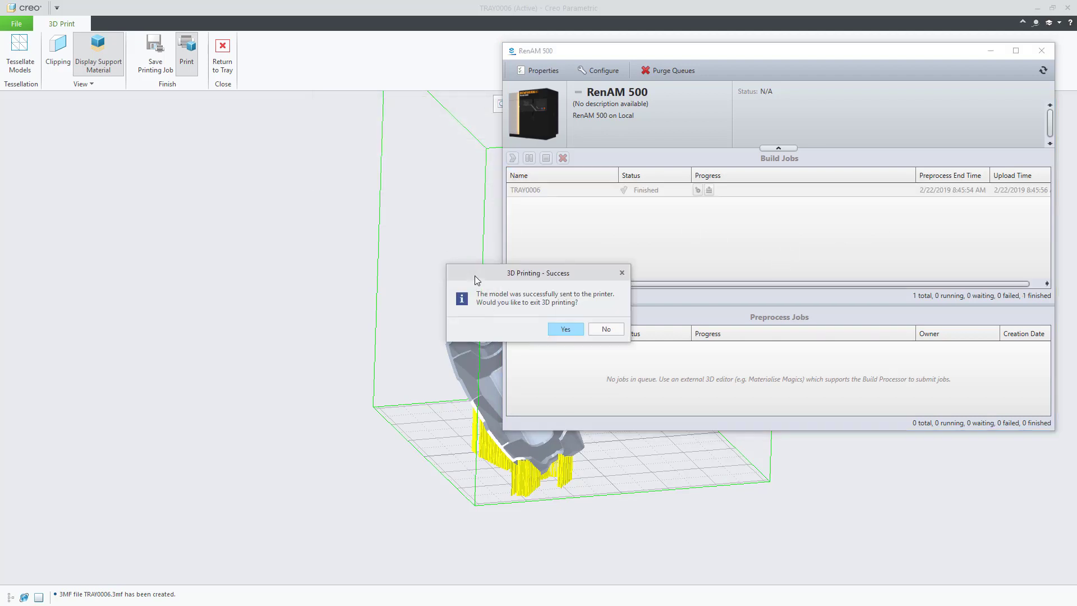
pyautogui.click(571, 329)
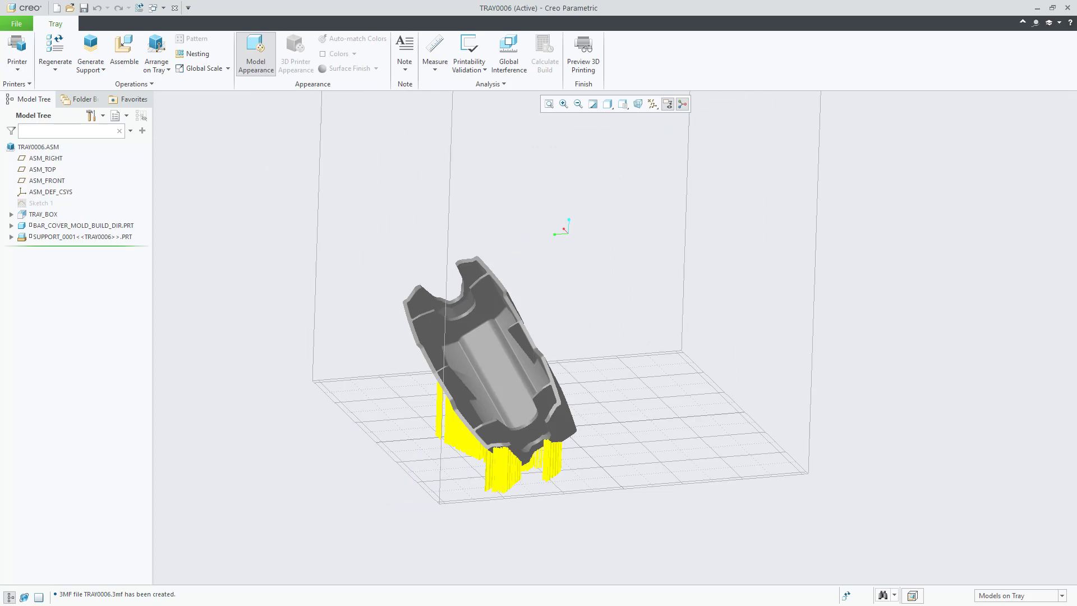
# Step: Open the TRAY0006 job file with SliceViewer
pyautogui.rightClick(557, 192)
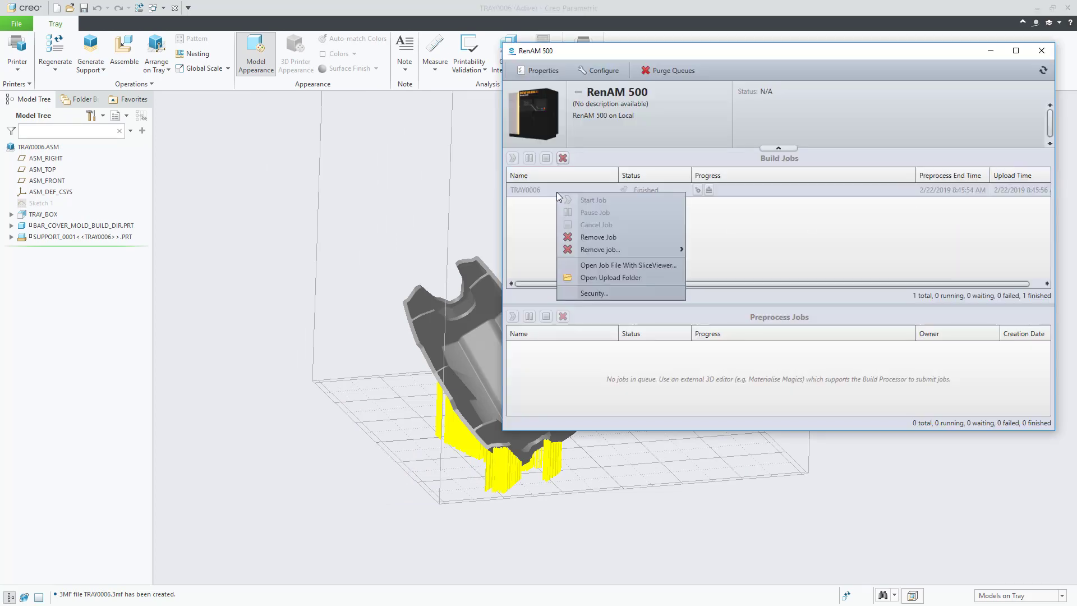
pyautogui.click(627, 267)
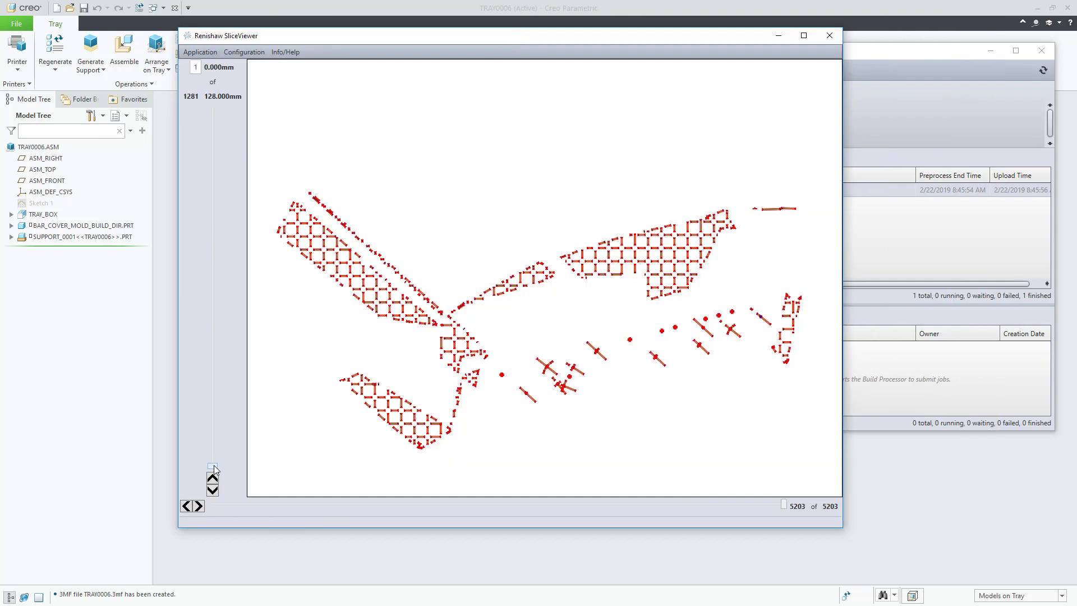
# Step: Step up to a higher slice layer and replay its scan vectors until all are shown
pyautogui.moveTo(214, 468); pyautogui.dragTo(221, 170)
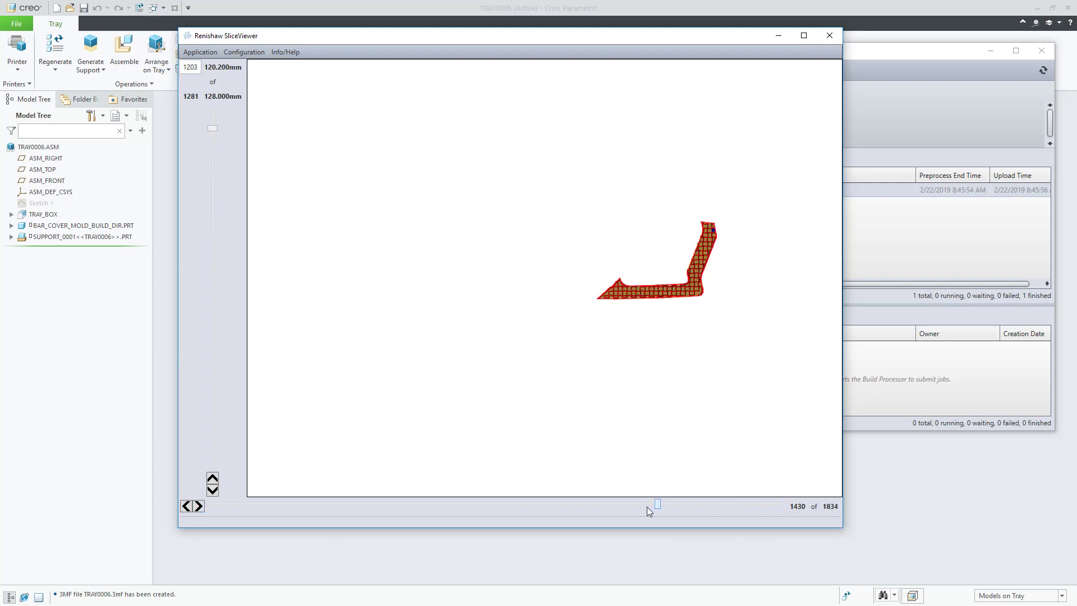
pyautogui.moveTo(647, 506)
pyautogui.mouseDown()
pyautogui.moveTo(214, 504)
pyautogui.moveTo(683, 513)
pyautogui.mouseUp()
pyautogui.moveTo(790, 522); pyautogui.dragTo(802, 521)
# Step: Move back down to layer 982, zoom out, and close SliceViewer
pyautogui.moveTo(214, 130); pyautogui.dragTo(215, 455)
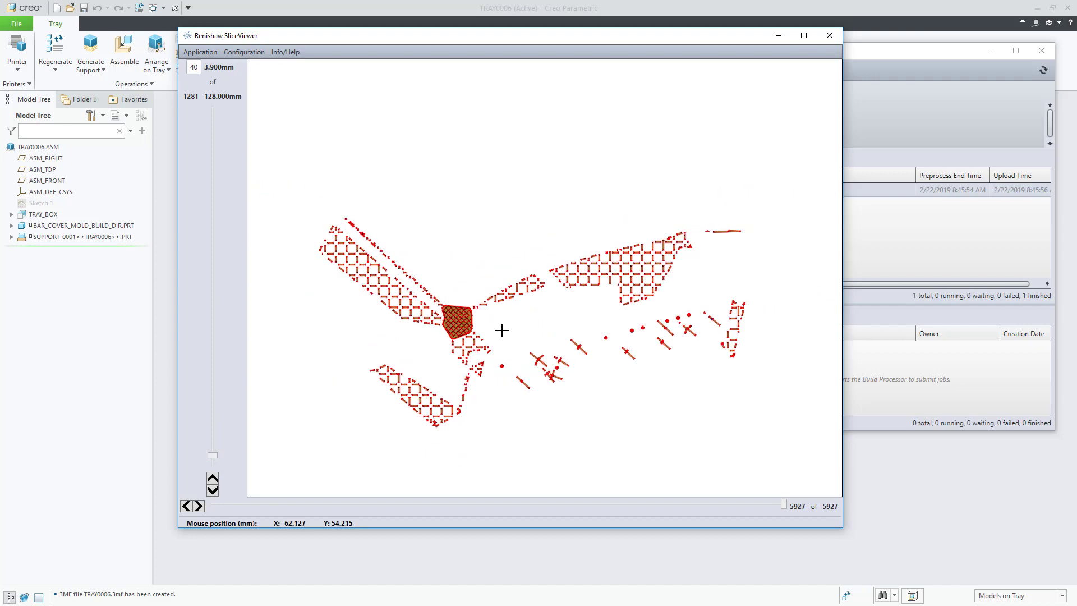
pyautogui.scroll(-3, 501, 331)
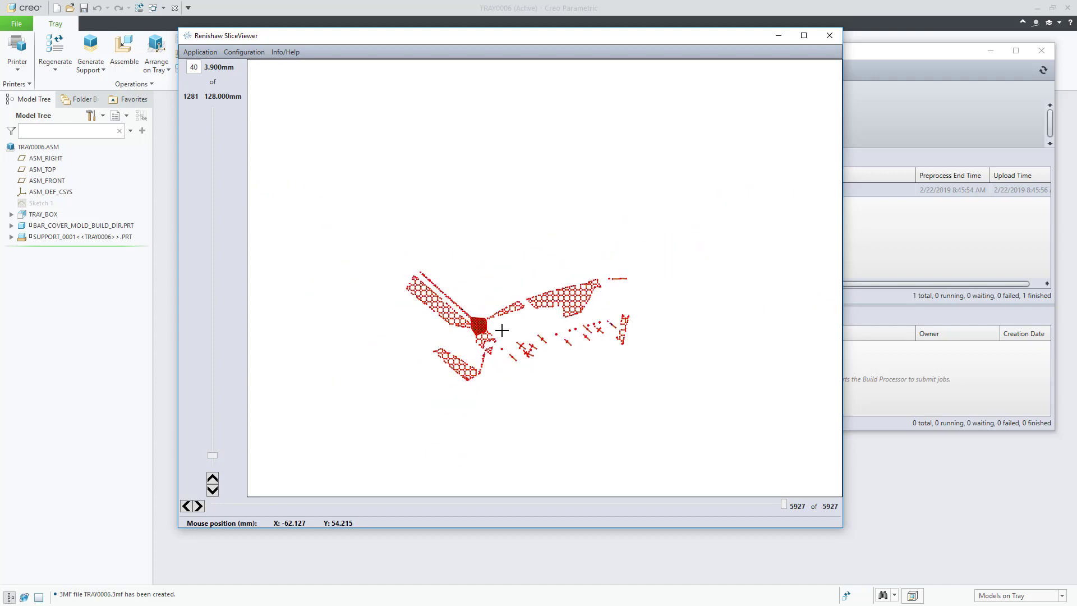
pyautogui.click(830, 37)
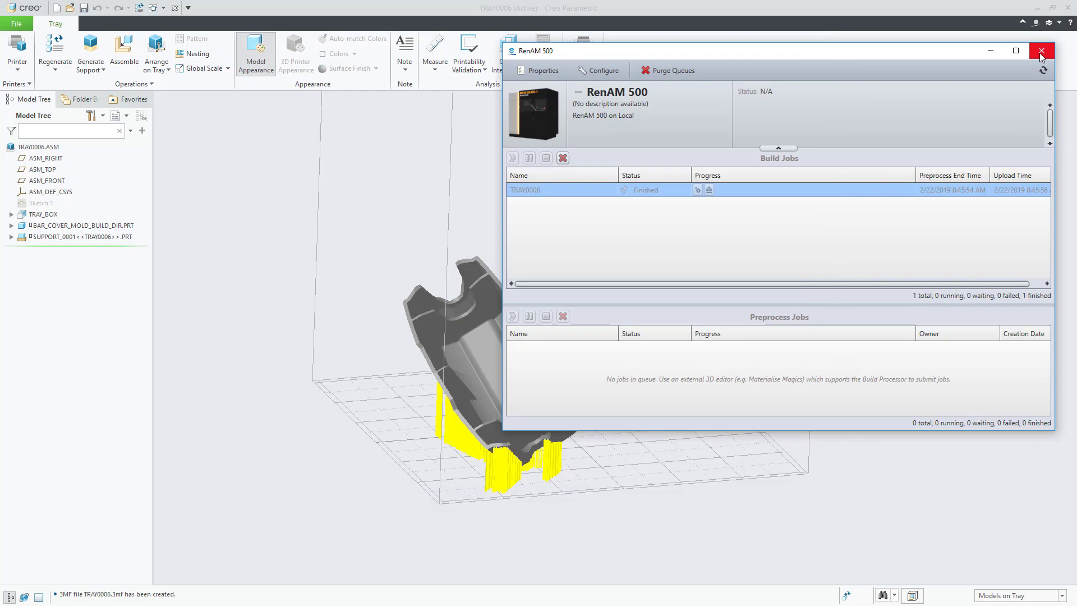